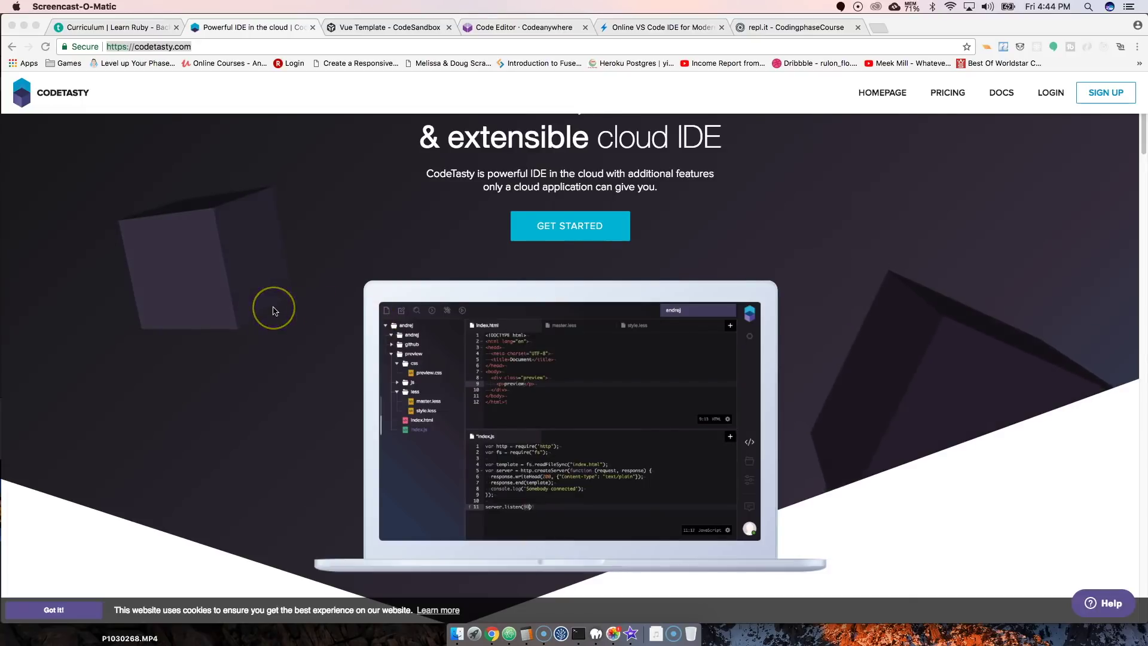
pyautogui.scroll(-10, 302, 311)
pyautogui.scroll(3, 360, 326)
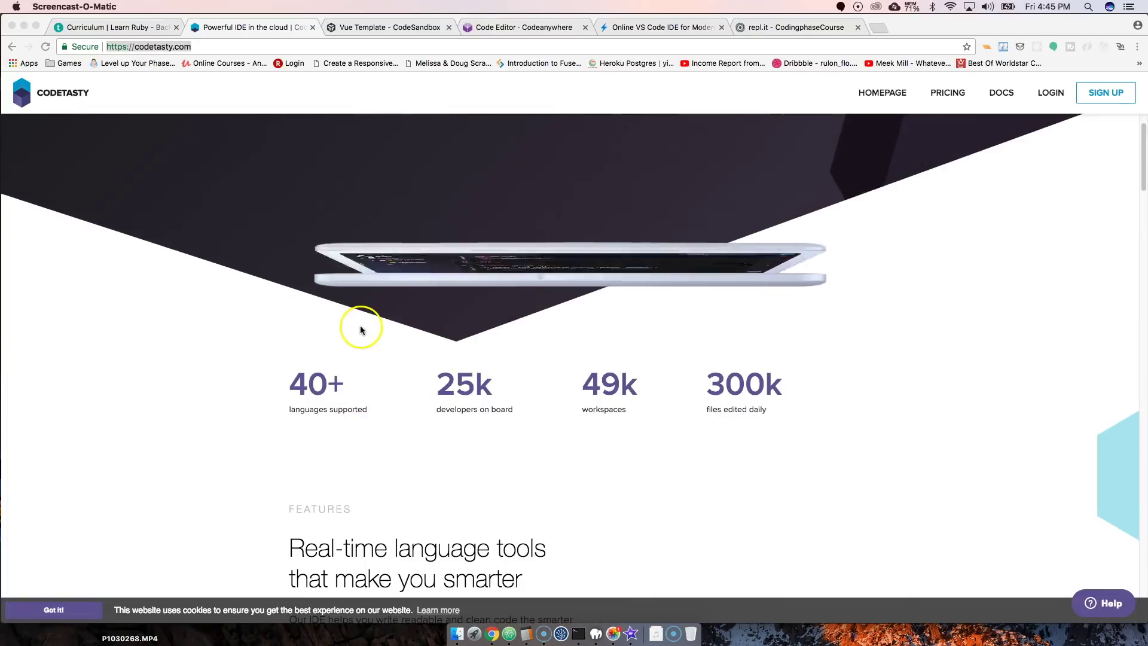
pyautogui.scroll(8, 360, 326)
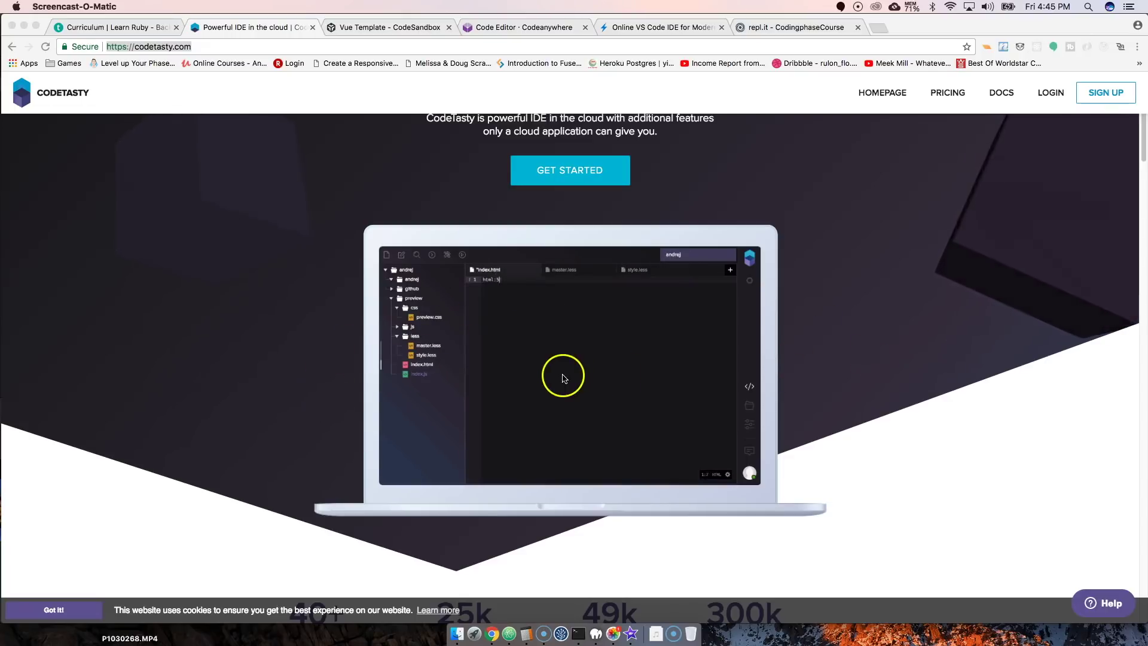
pyautogui.scroll(-15, 558, 374)
pyautogui.scroll(-10, 519, 379)
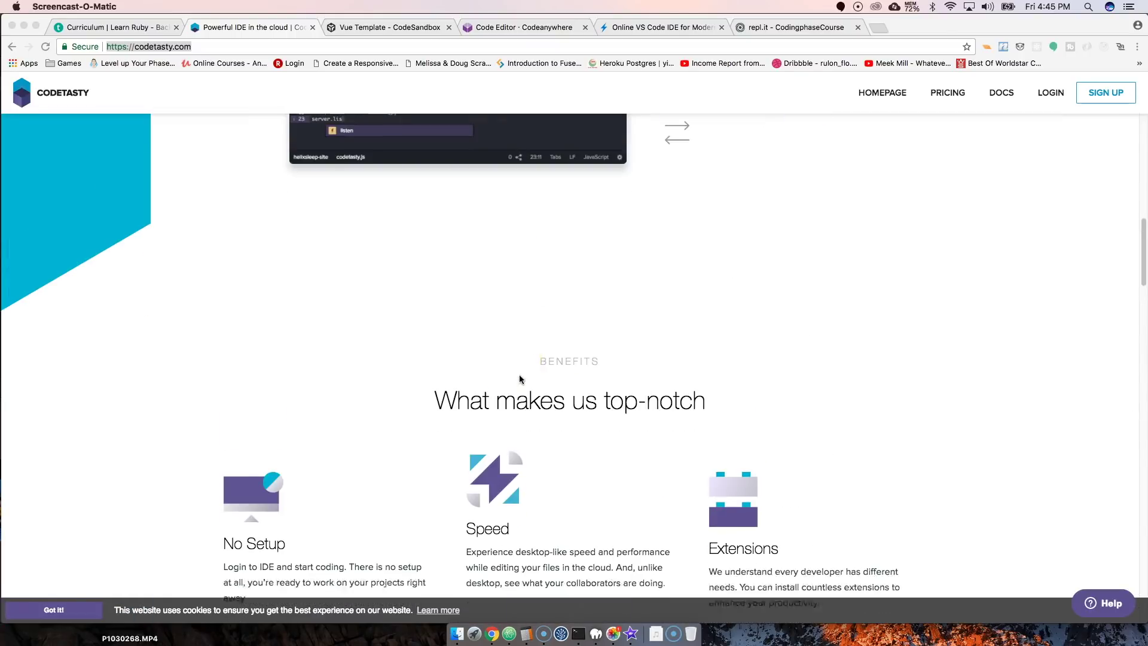
pyautogui.scroll(-8, 345, 393)
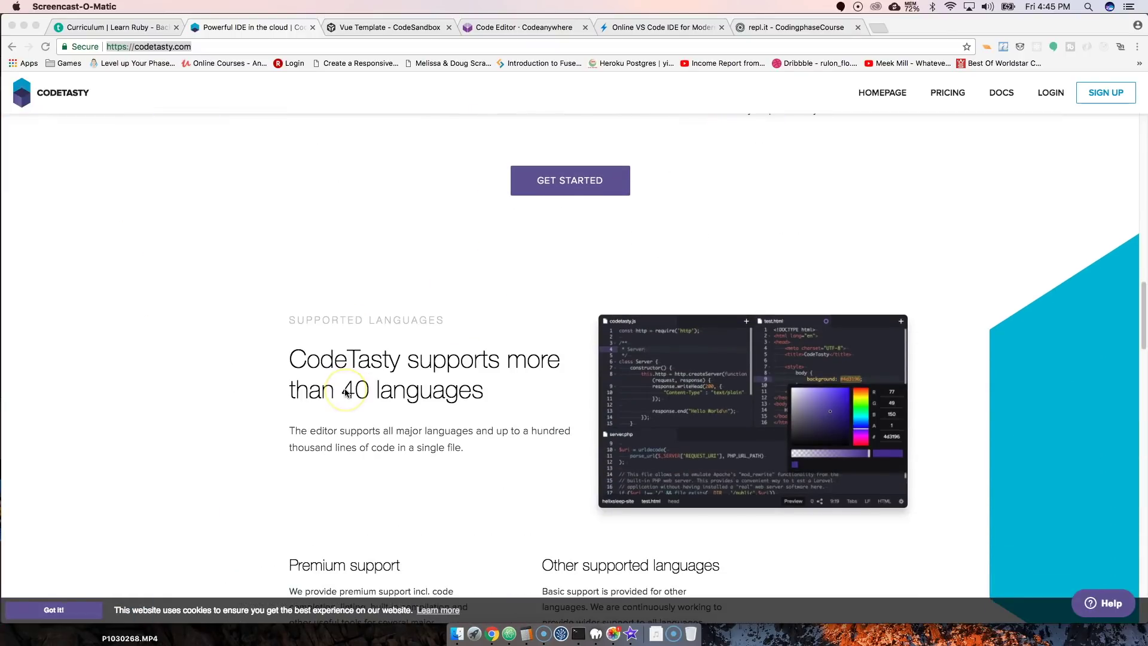
pyautogui.scroll(-15, 802, 345)
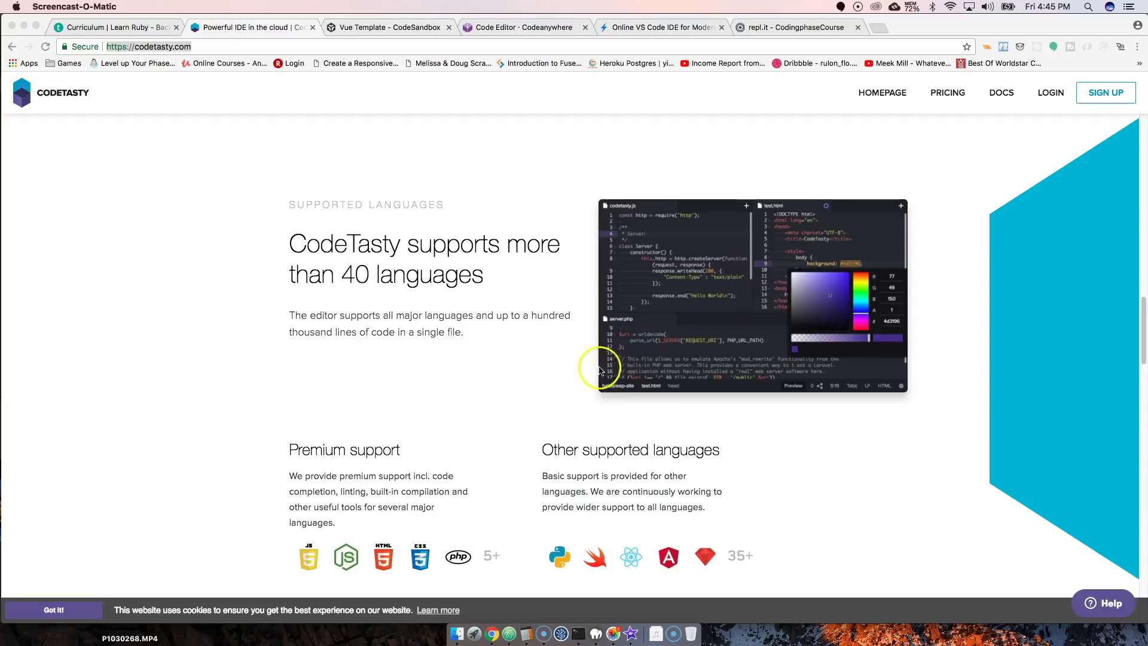
pyautogui.scroll(-18, 474, 261)
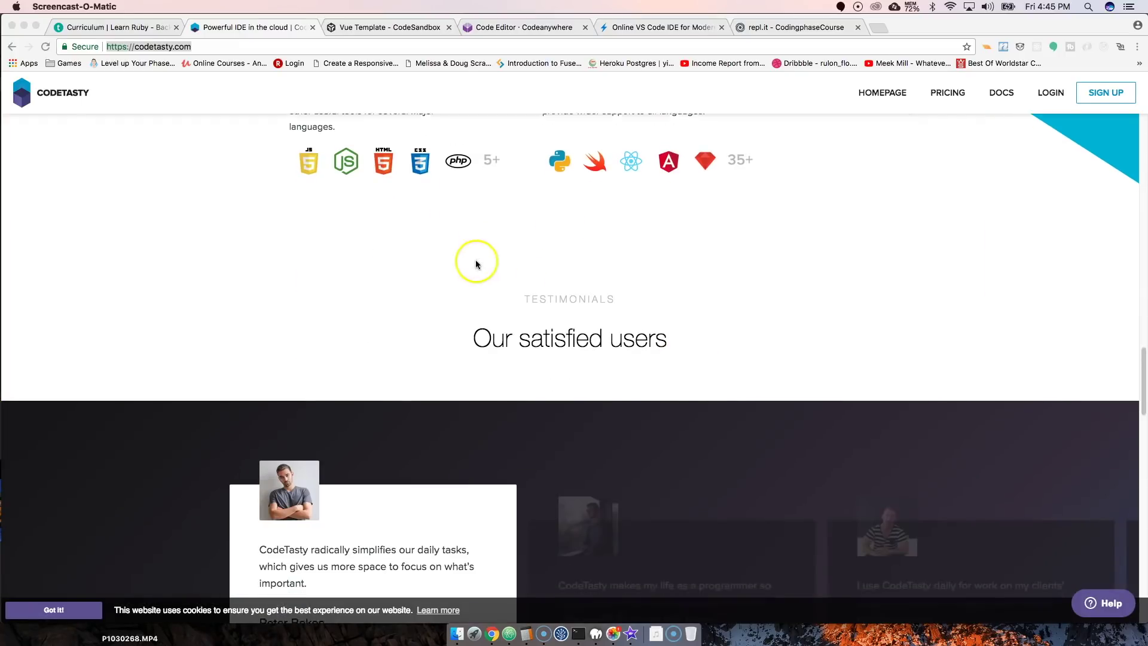
pyautogui.scroll(-20, 467, 274)
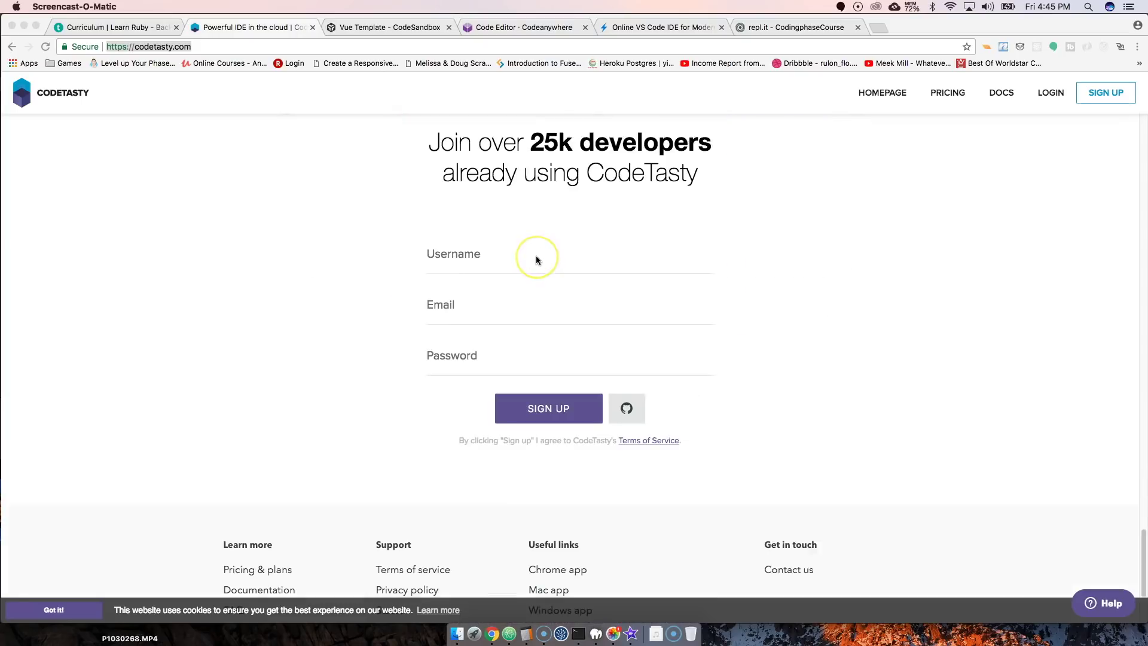
pyautogui.scroll(-3, 536, 258)
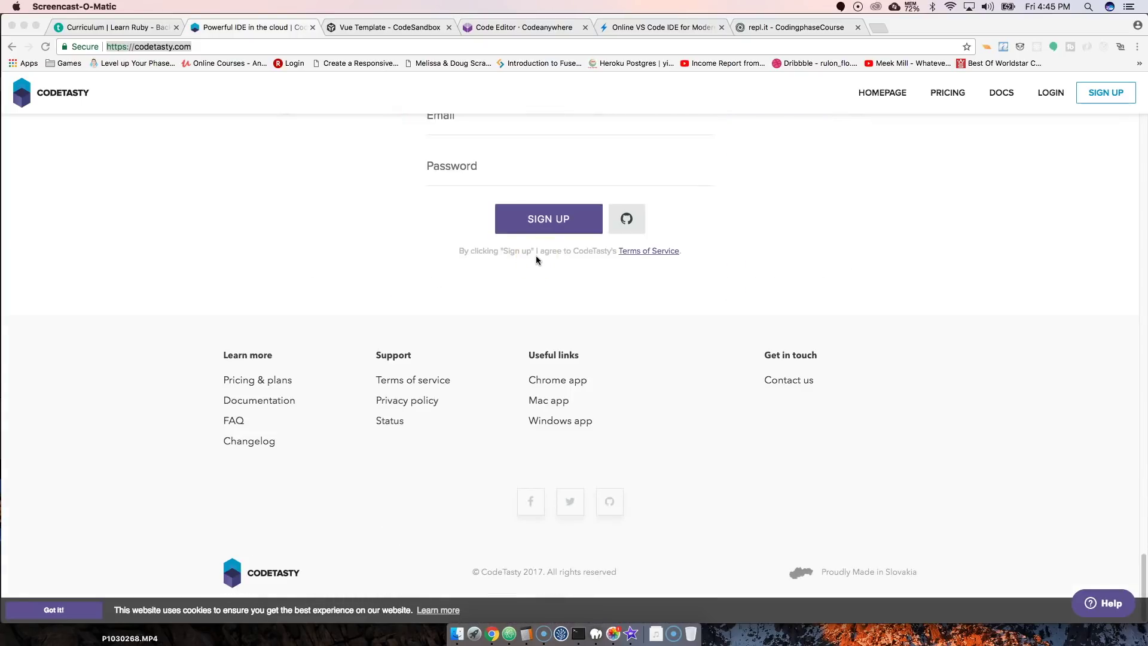
pyautogui.scroll(20, 536, 256)
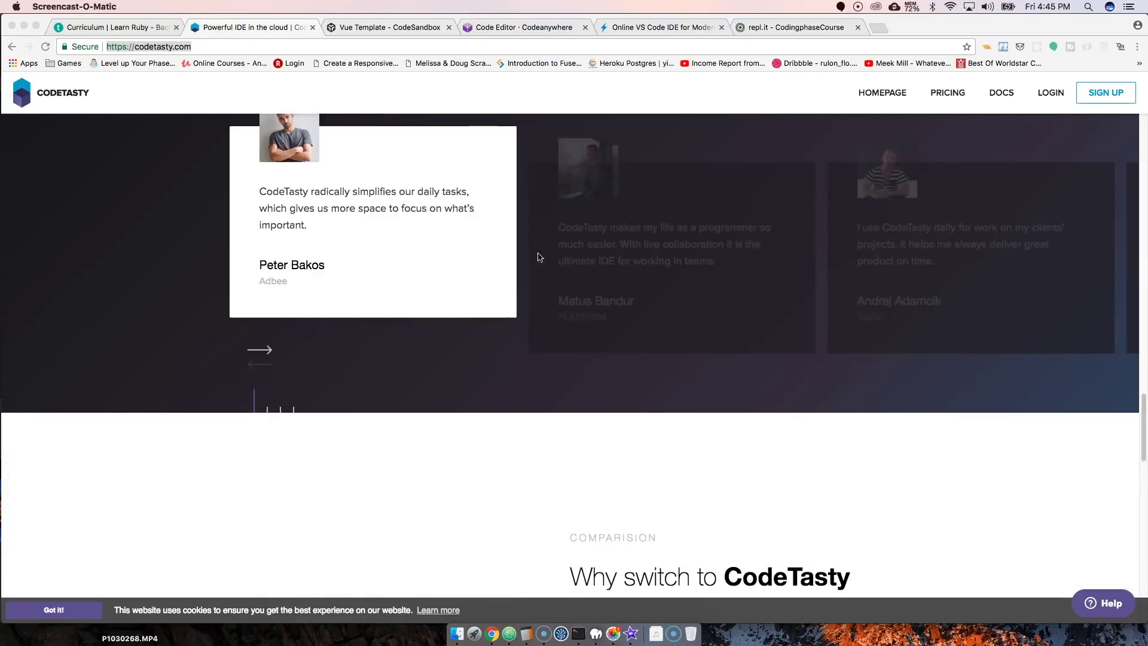
pyautogui.scroll(-8, 555, 233)
pyautogui.scroll(10, 555, 237)
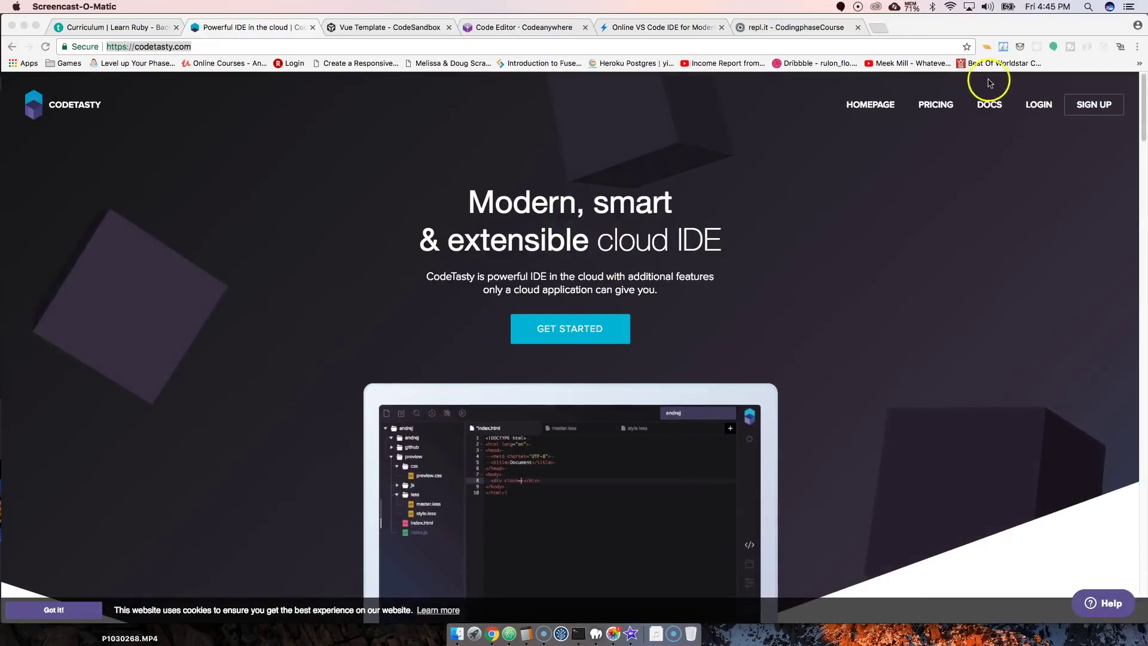
# - Open the 'A Simple React Router v4 Tutorial' sandbox from CodeSandbox's example collection
pyautogui.click(411, 28)
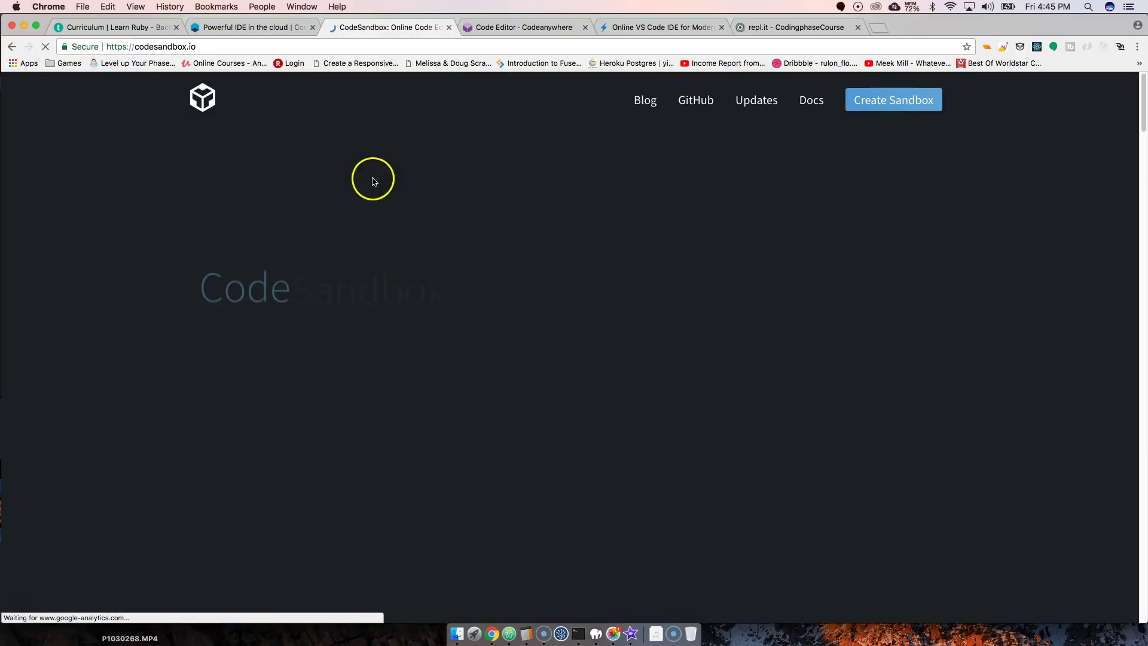
pyautogui.scroll(-5, 526, 256)
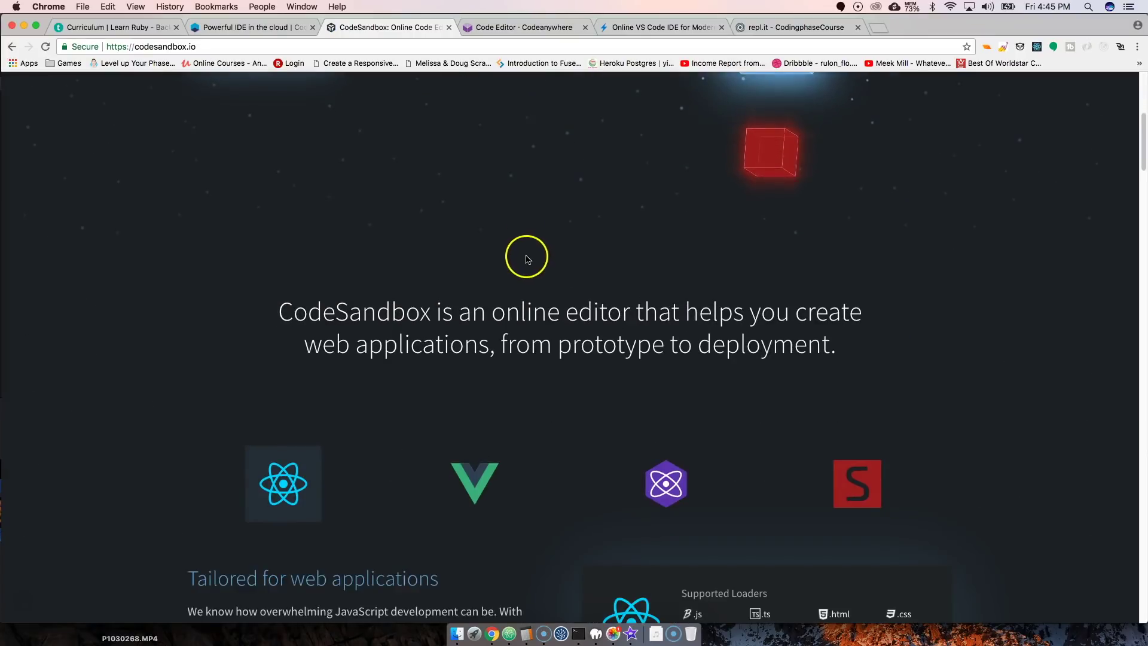
pyautogui.click(428, 139)
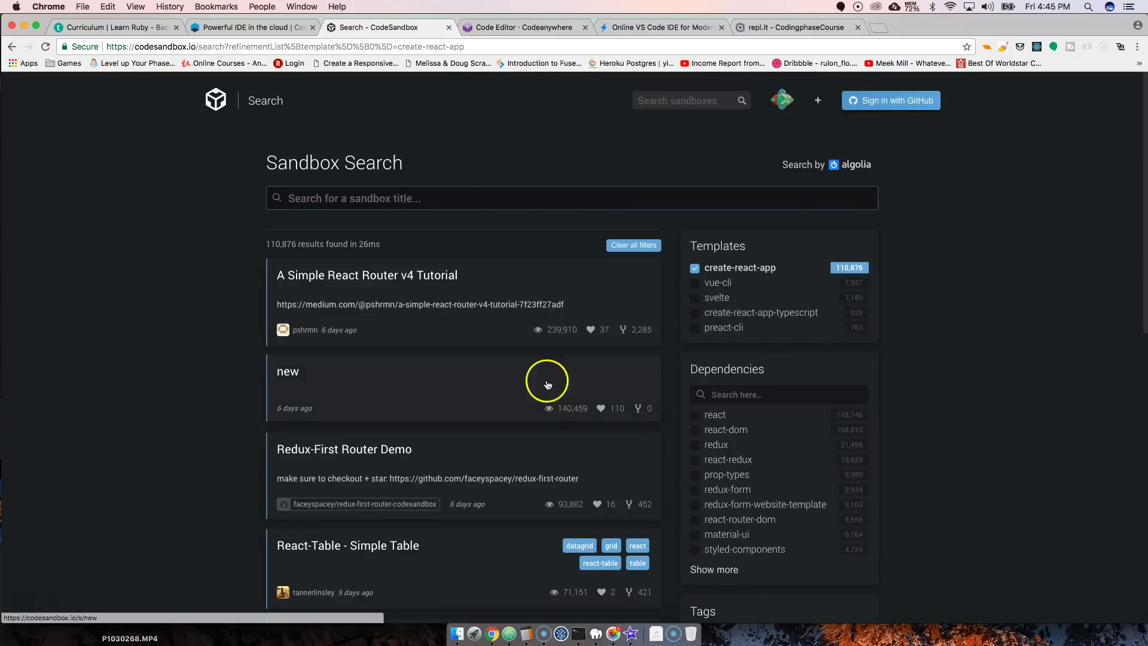
pyautogui.click(459, 283)
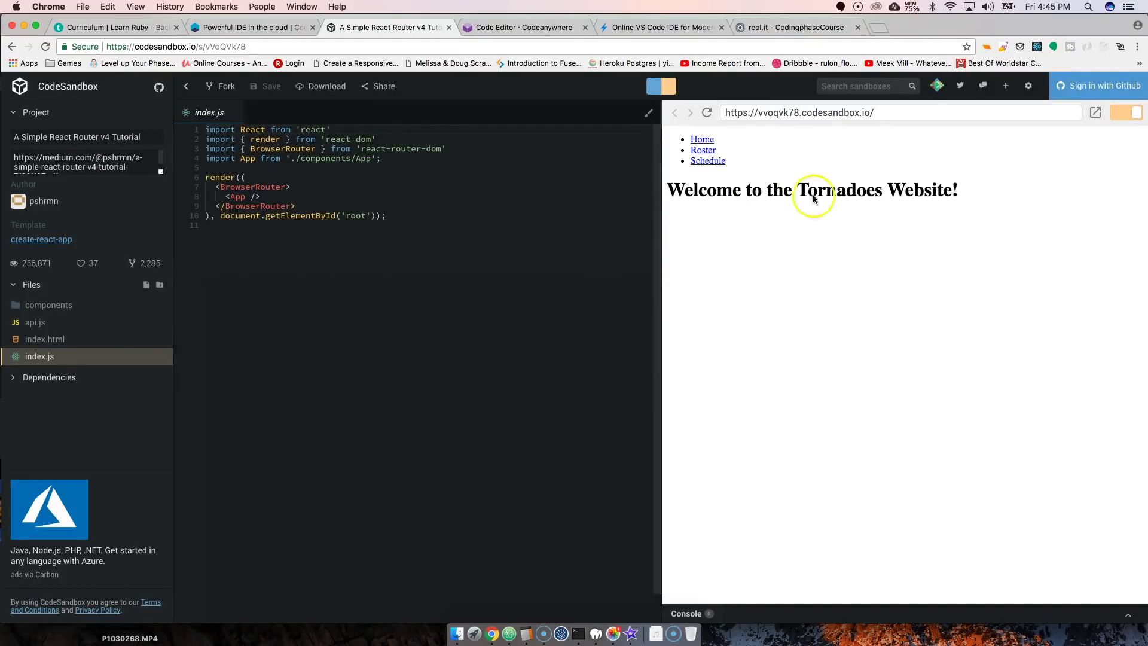
# - Cycle the live preview through Schedule, Roster and Home, ending on the Schedule page
pyautogui.click(710, 162)
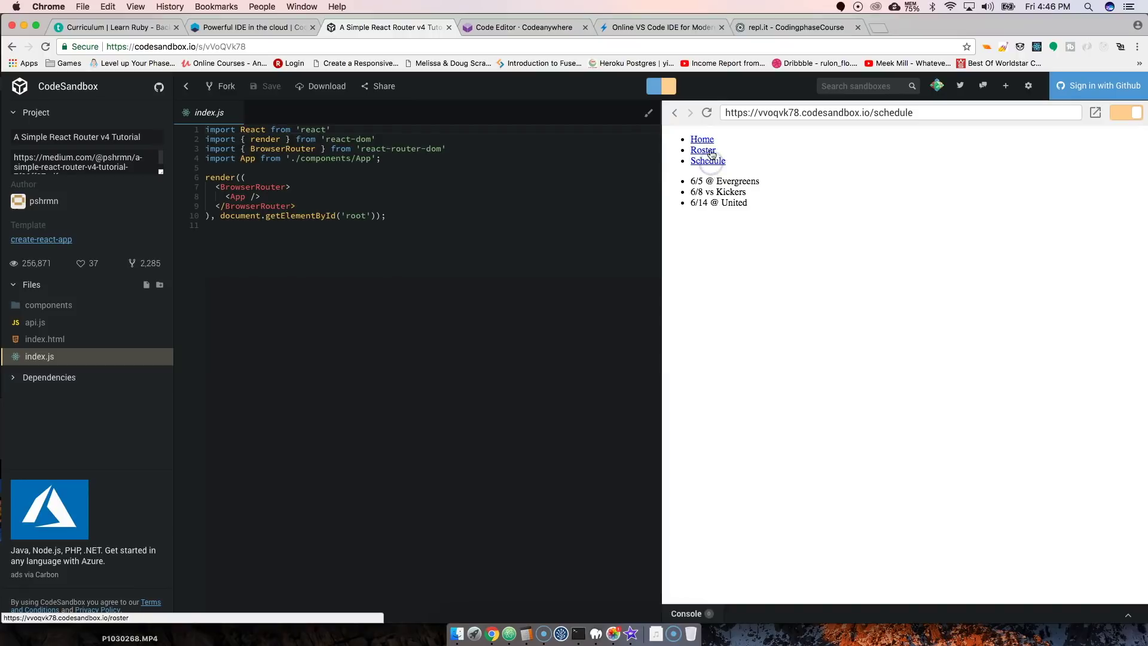
pyautogui.click(712, 153)
pyautogui.click(702, 140)
pyautogui.click(704, 151)
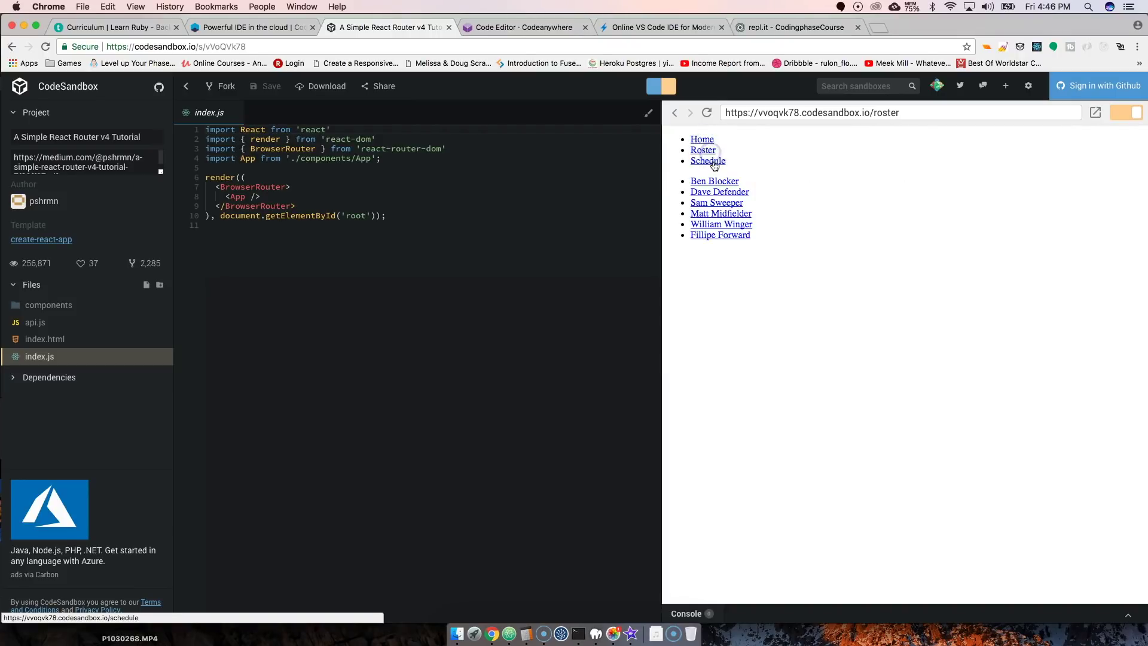
pyautogui.click(713, 161)
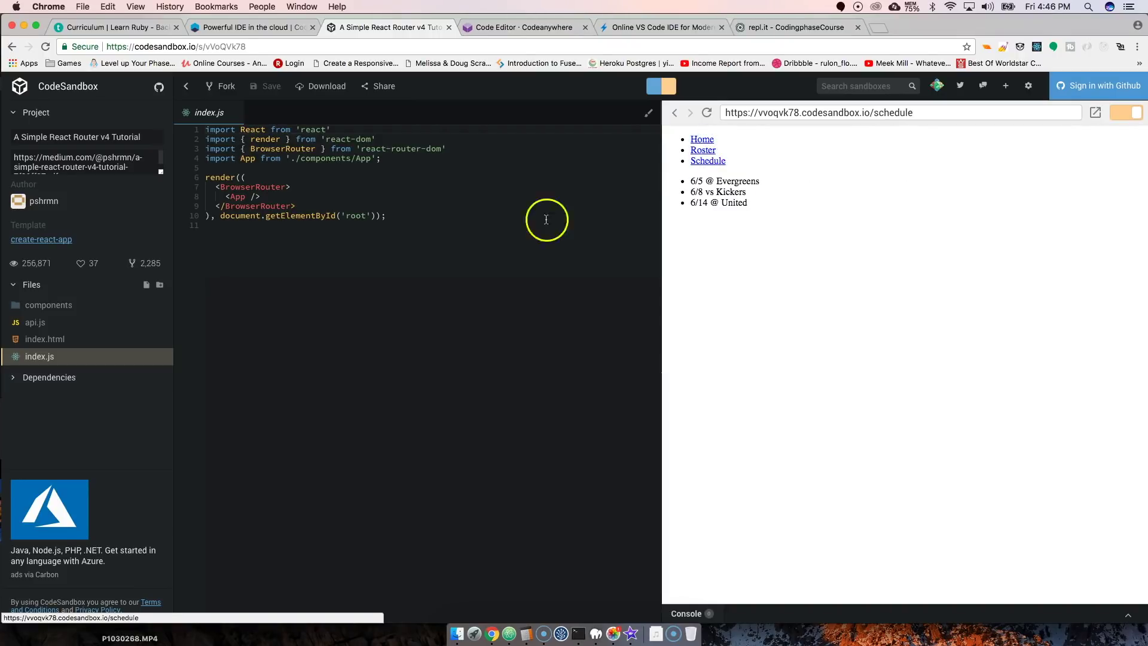
# - Expand and collapse the project's npm Dependencies list a couple of times
pyautogui.click(62, 381)
pyautogui.click(60, 378)
pyautogui.click(57, 378)
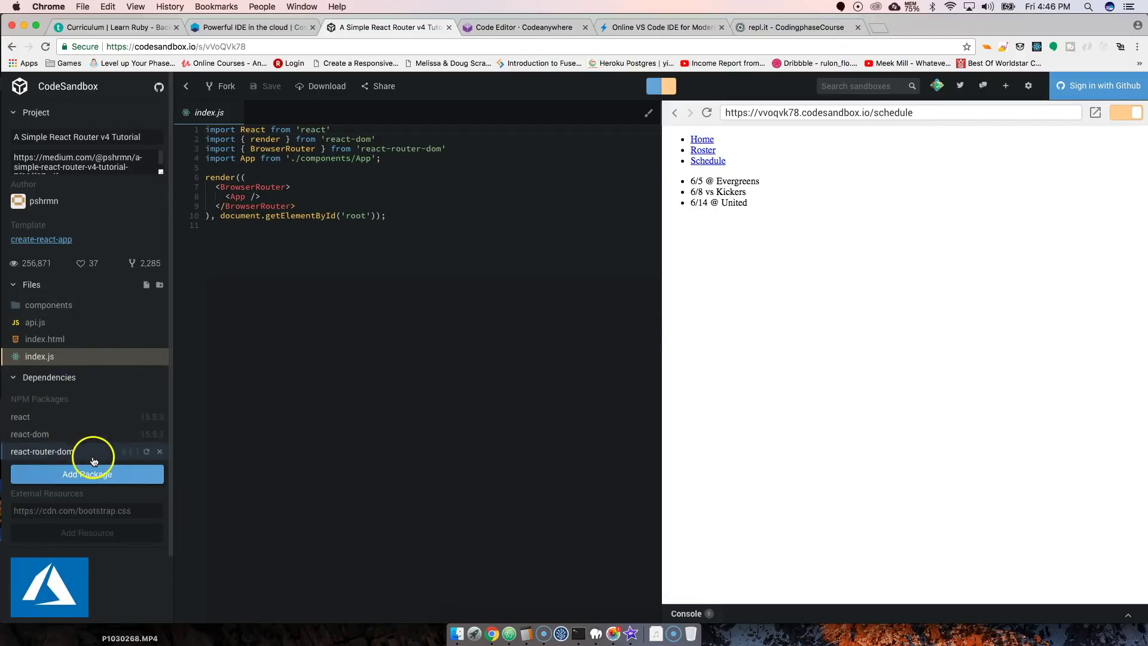
pyautogui.click(74, 378)
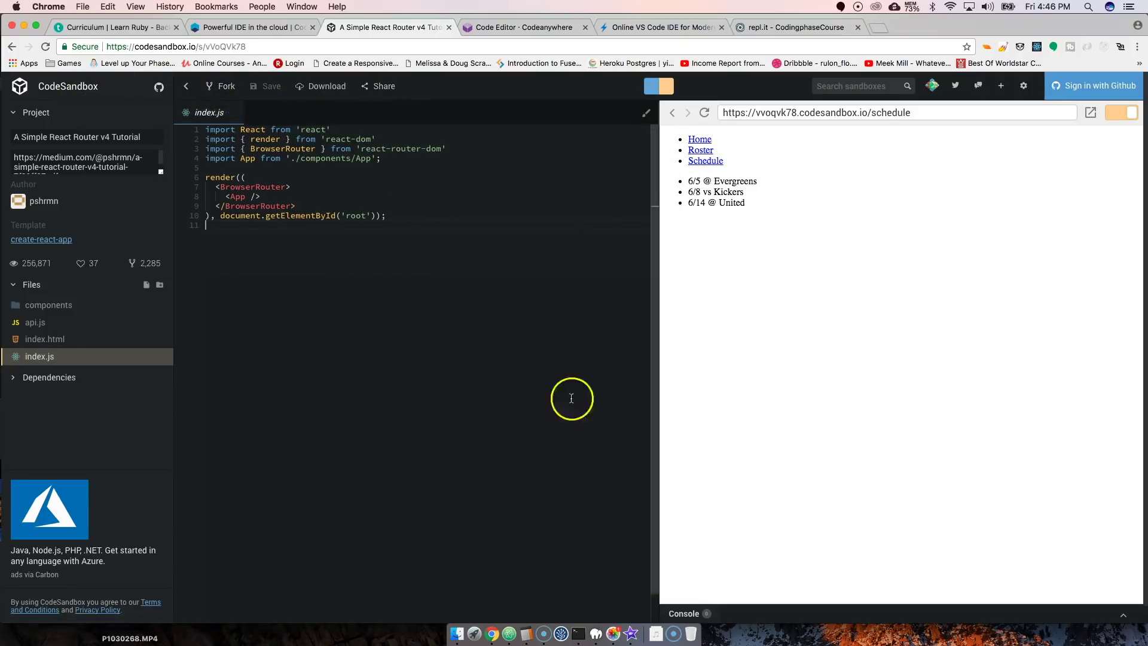
# - Jump through Codeanywhere's Terminal, Collaboration and Connections feature sections
pyautogui.click(524, 28)
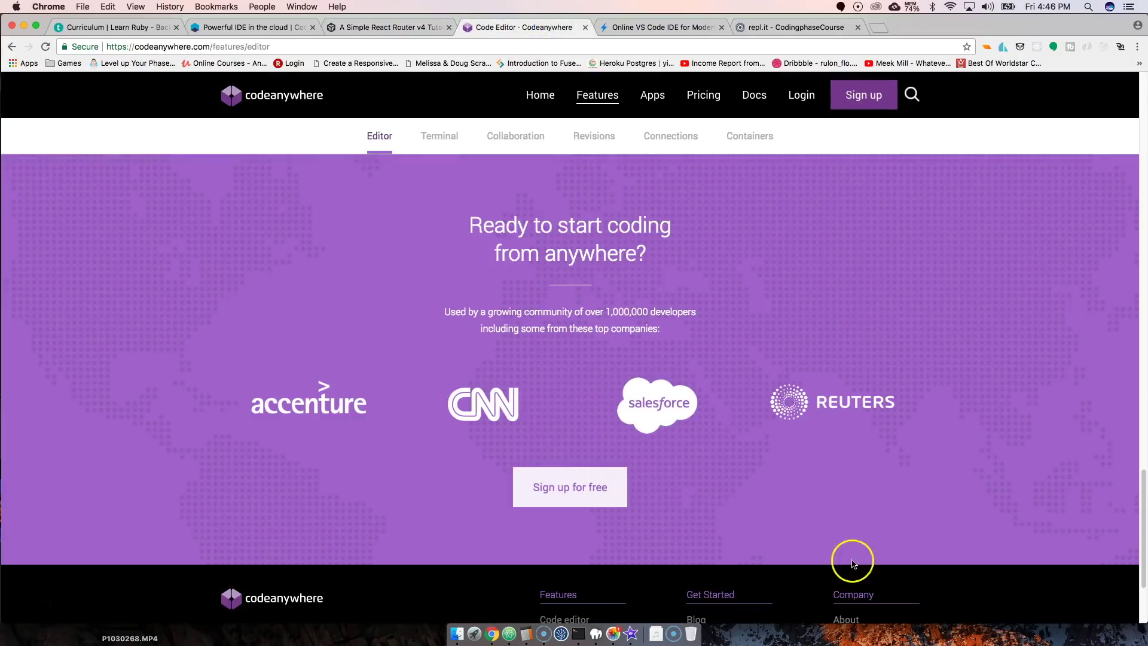
pyautogui.scroll(20, 594, 383)
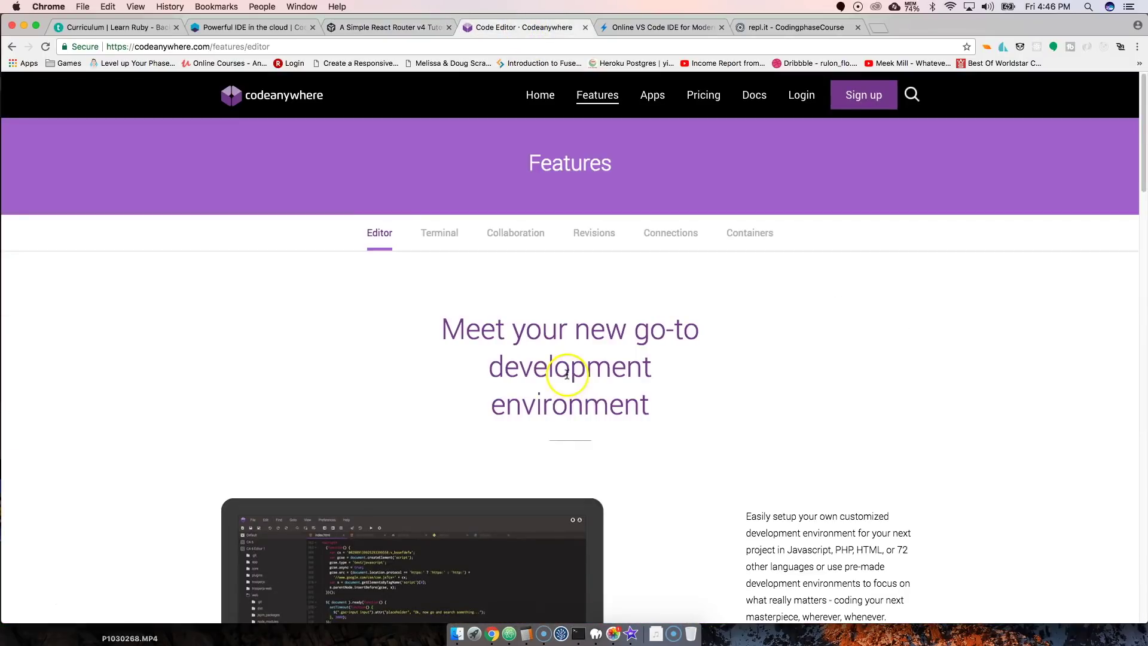
pyautogui.click(441, 231)
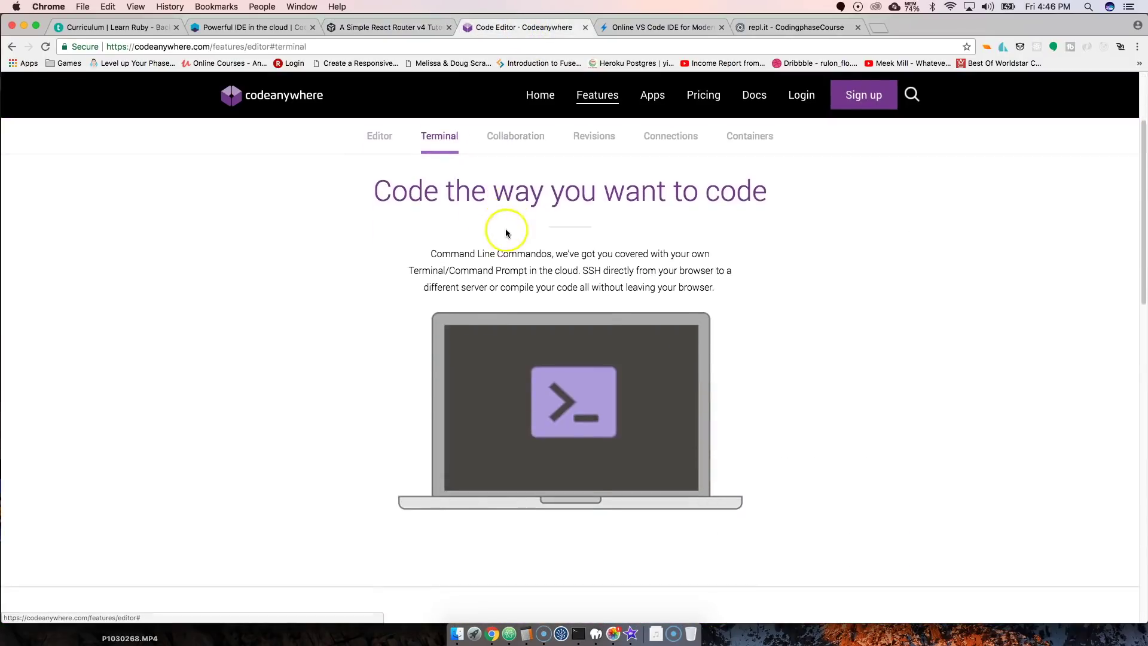
pyautogui.click(547, 154)
pyautogui.click(682, 139)
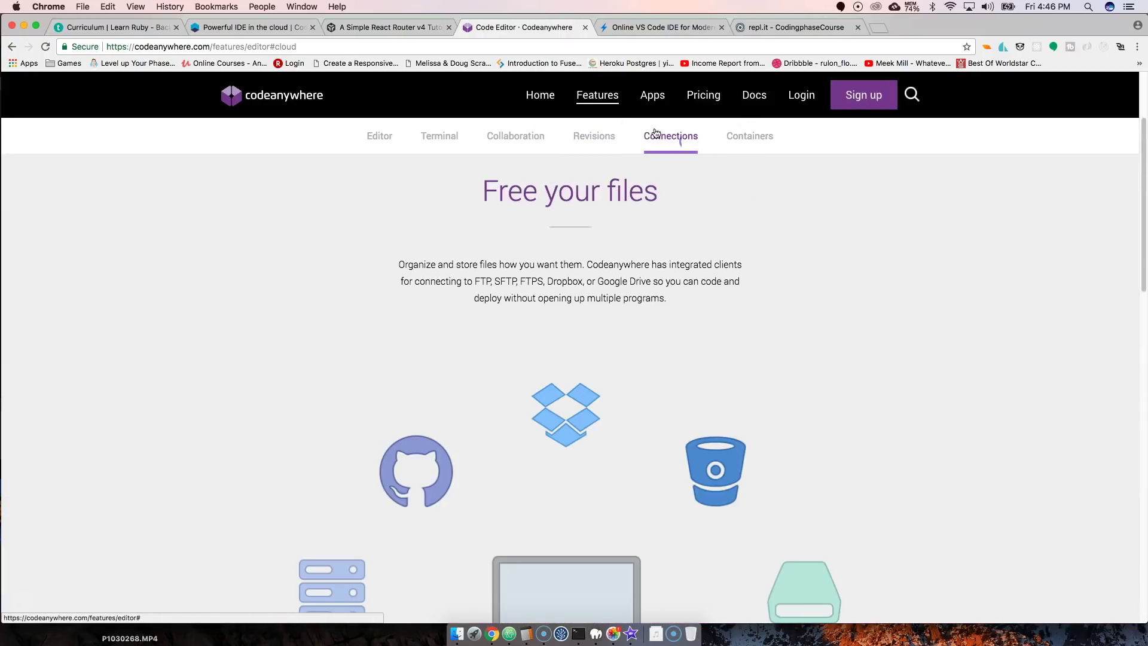
# - Move on to the plans page and scroll the Free-to-Business comparison down to container limits
pyautogui.click(652, 95)
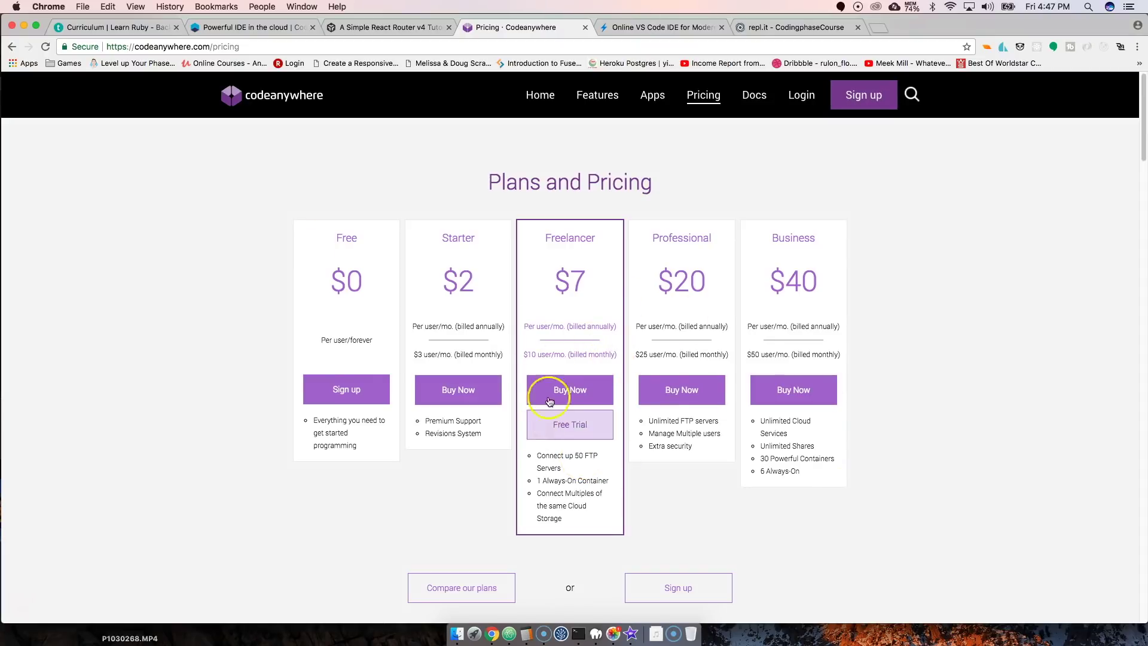
pyautogui.scroll(-5, 488, 377)
pyautogui.scroll(5, 489, 376)
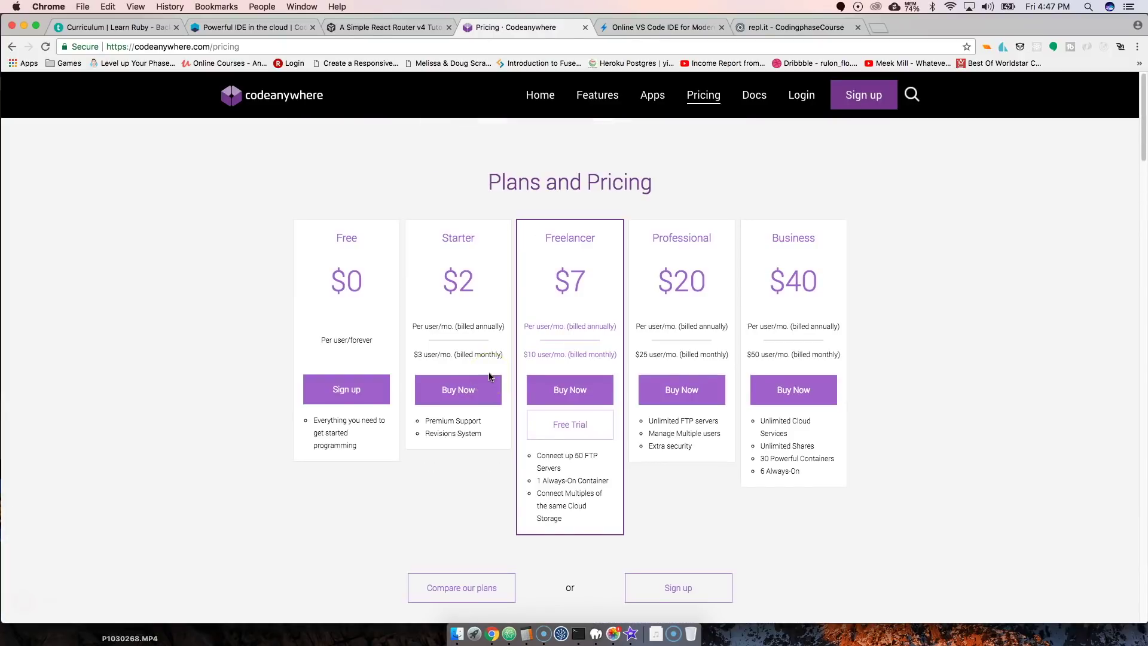
pyautogui.scroll(-15, 489, 376)
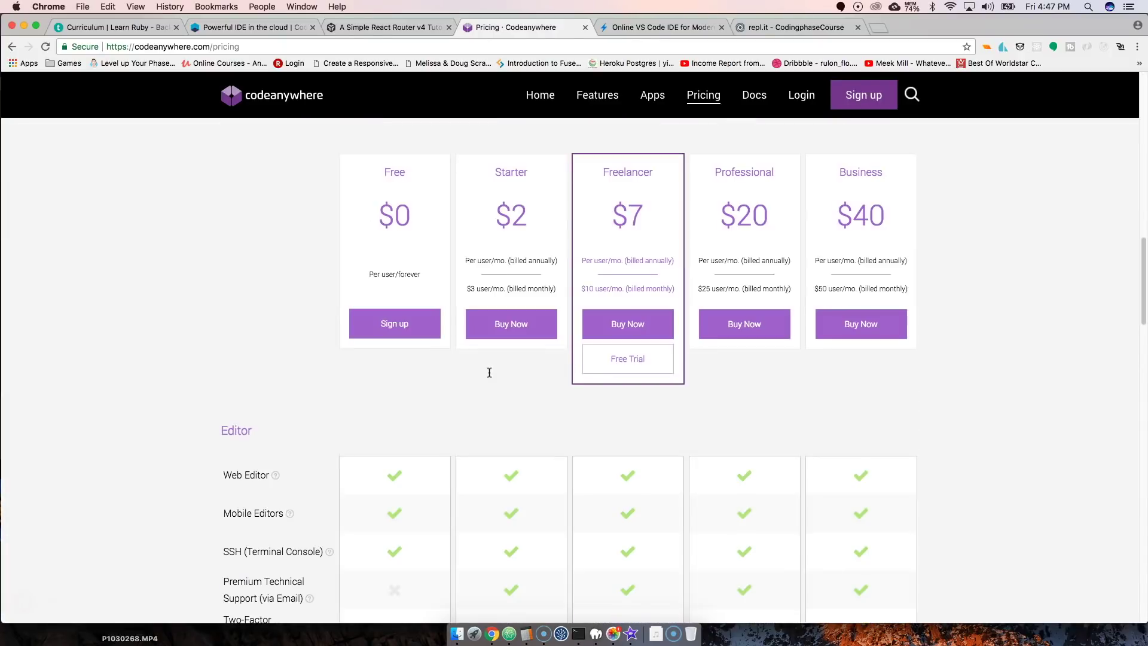
pyautogui.scroll(-10, 489, 373)
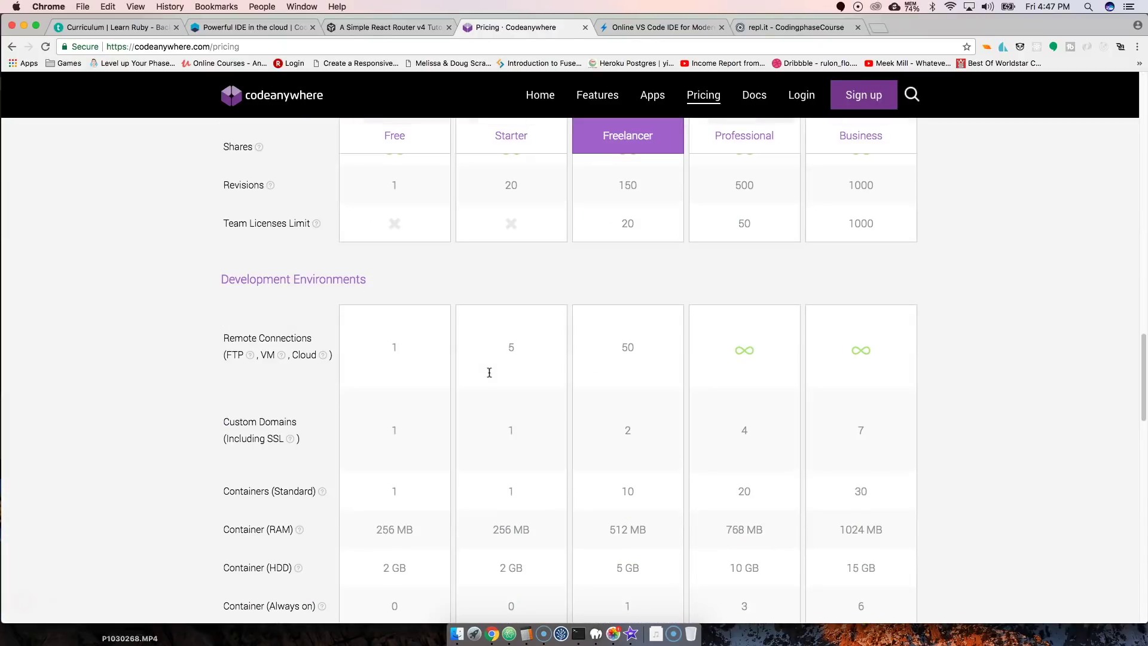
# - Start a new Ionic starter project on StackBlitz
pyautogui.click(655, 27)
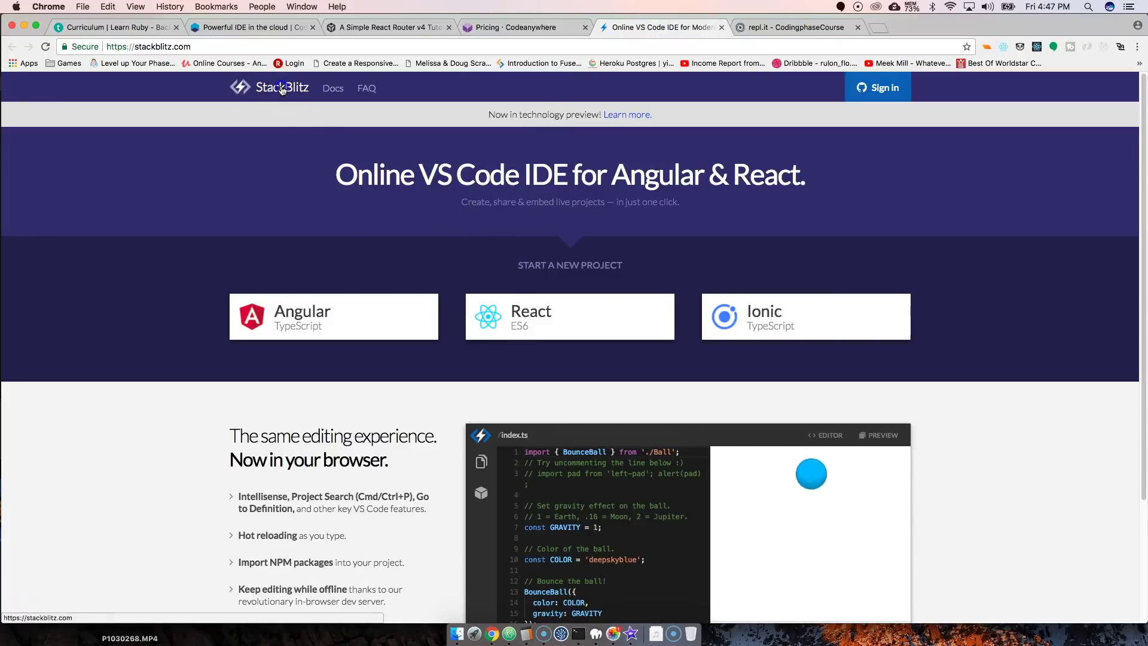
pyautogui.scroll(-3, 327, 272)
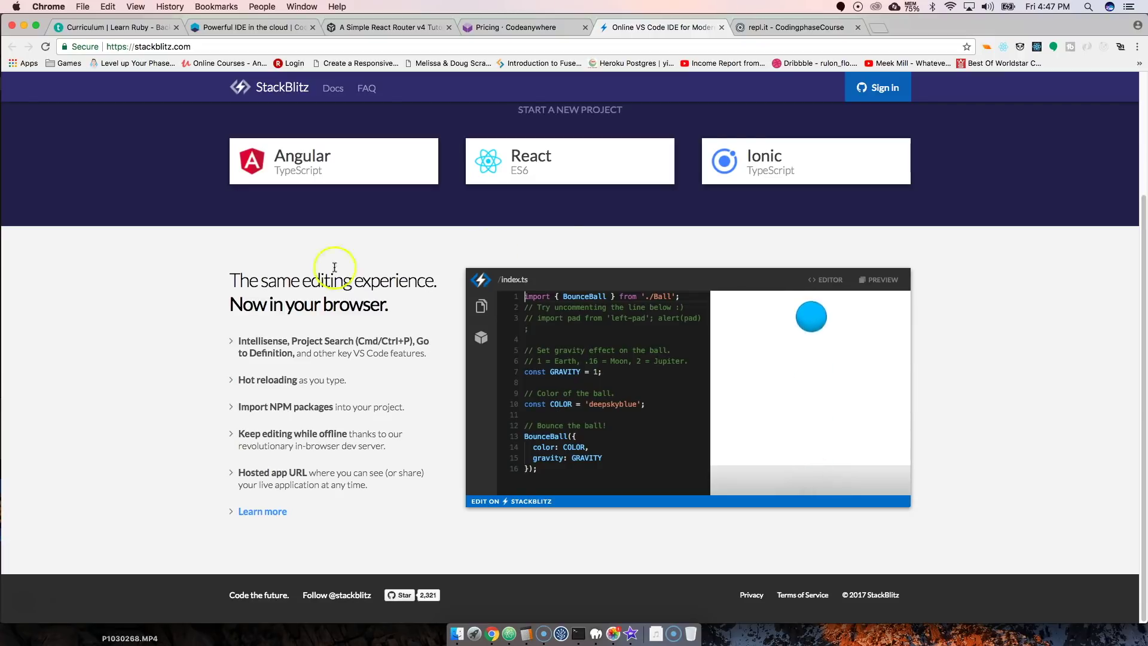
pyautogui.click(761, 157)
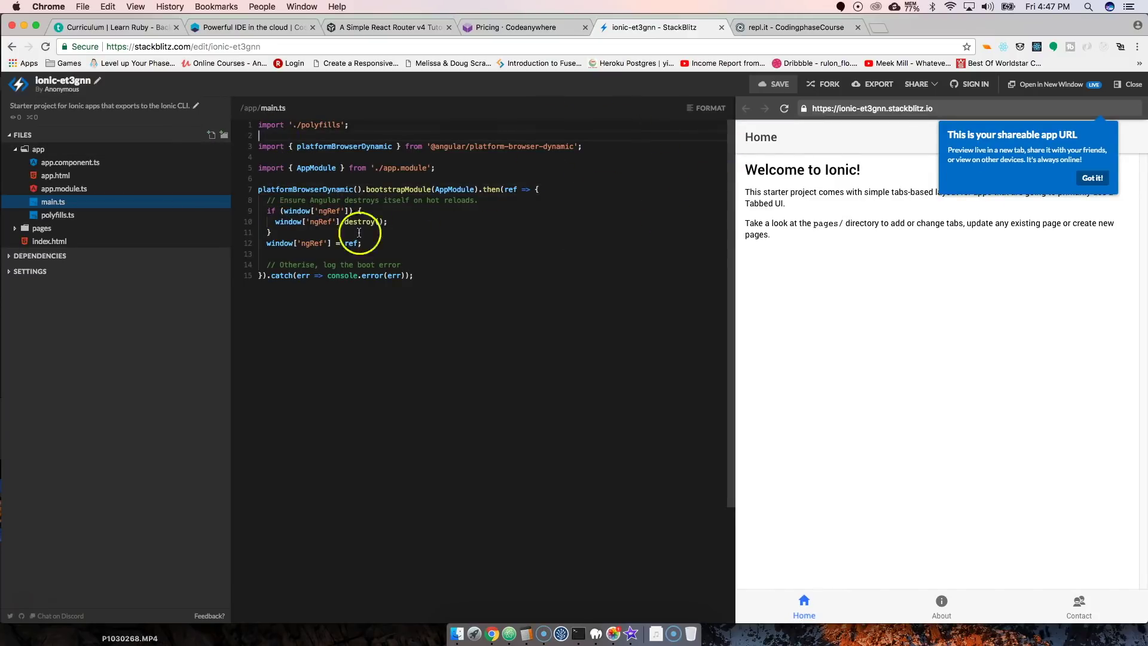
# - Go back to the StackBlitz landing page, open the documentation, and close the GitHub page it opened
pyautogui.click(8, 48)
pyautogui.scroll(4, 423, 281)
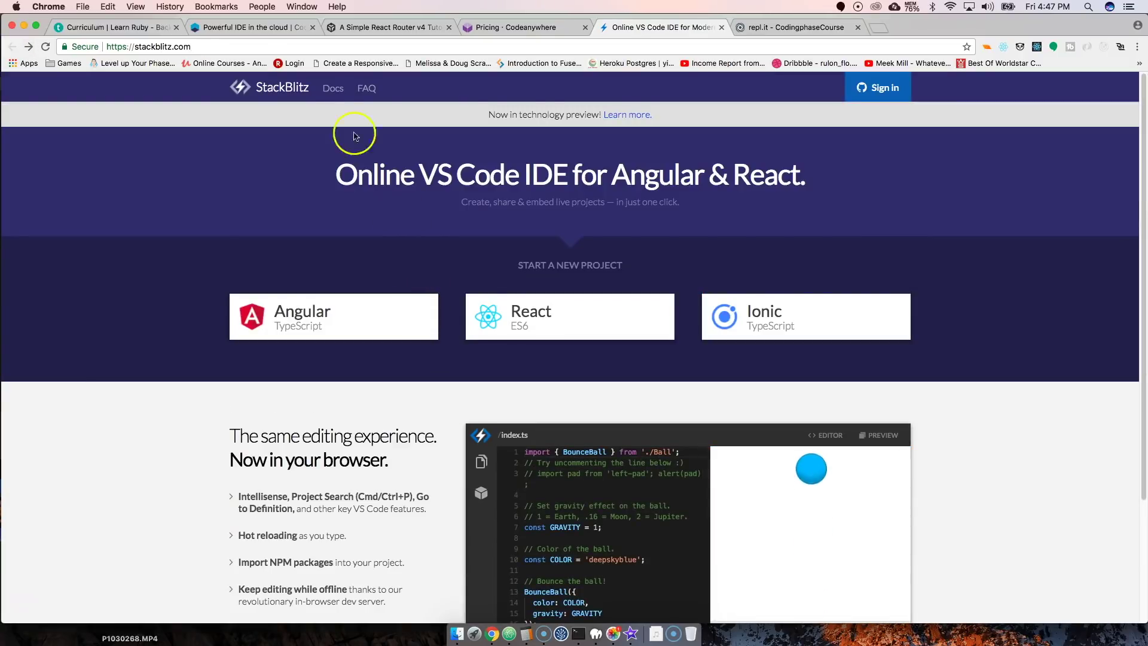
pyautogui.click(333, 88)
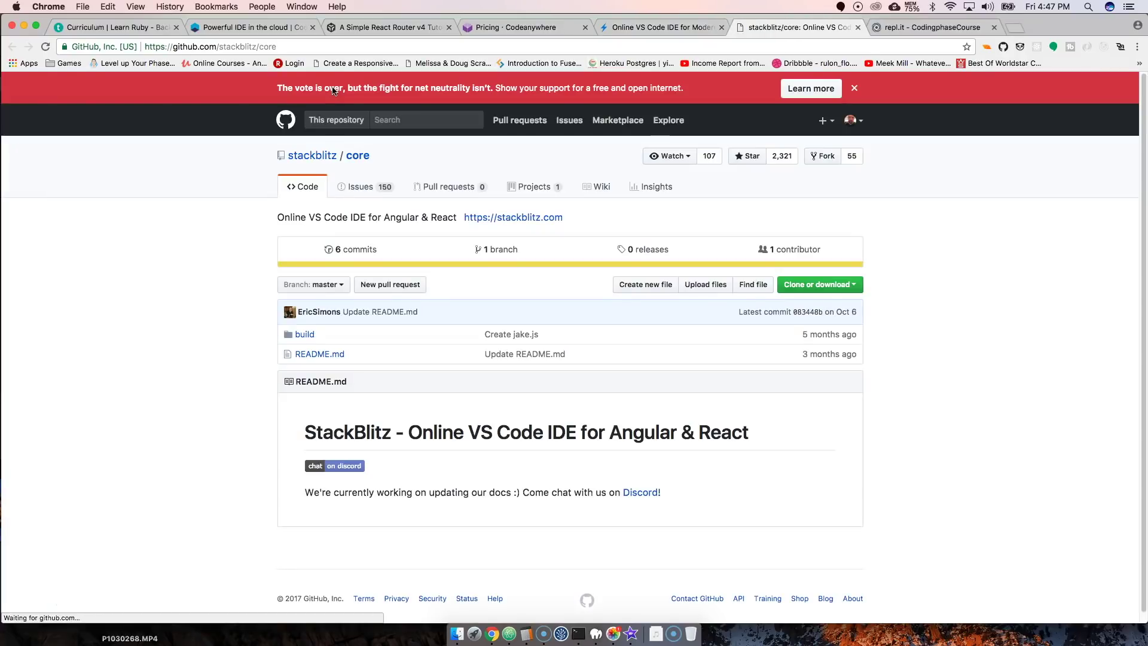
pyautogui.click(857, 28)
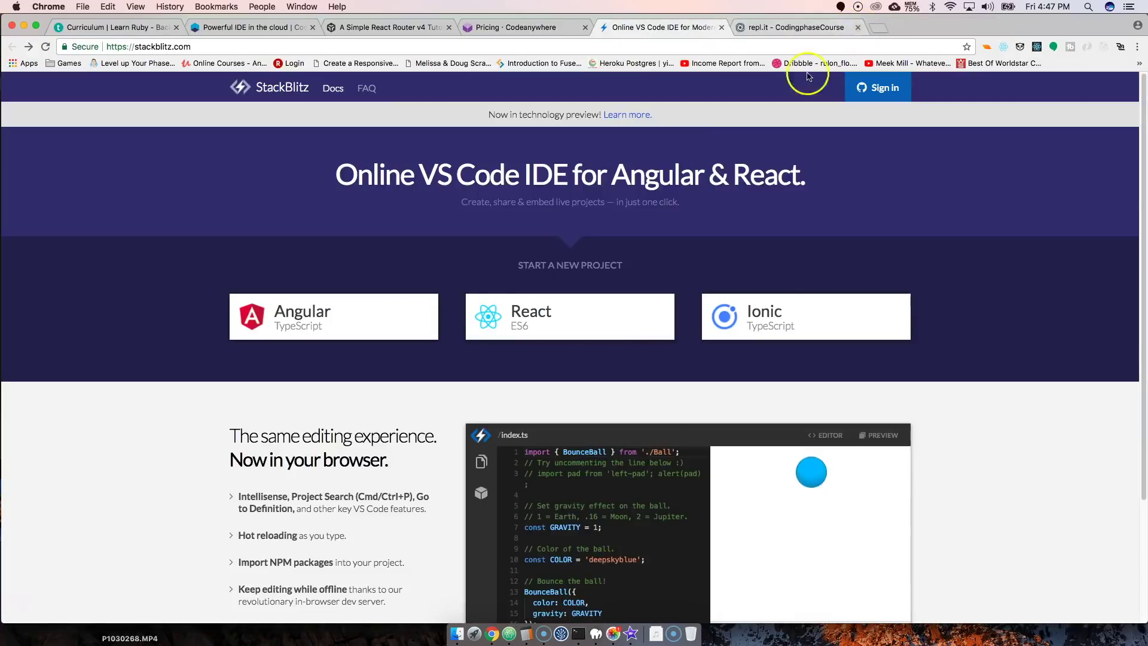
# - Toggle the landing-page demo between code-only and the bouncing-ball preview, ending with the preview shown
pyautogui.scroll(-3, 328, 303)
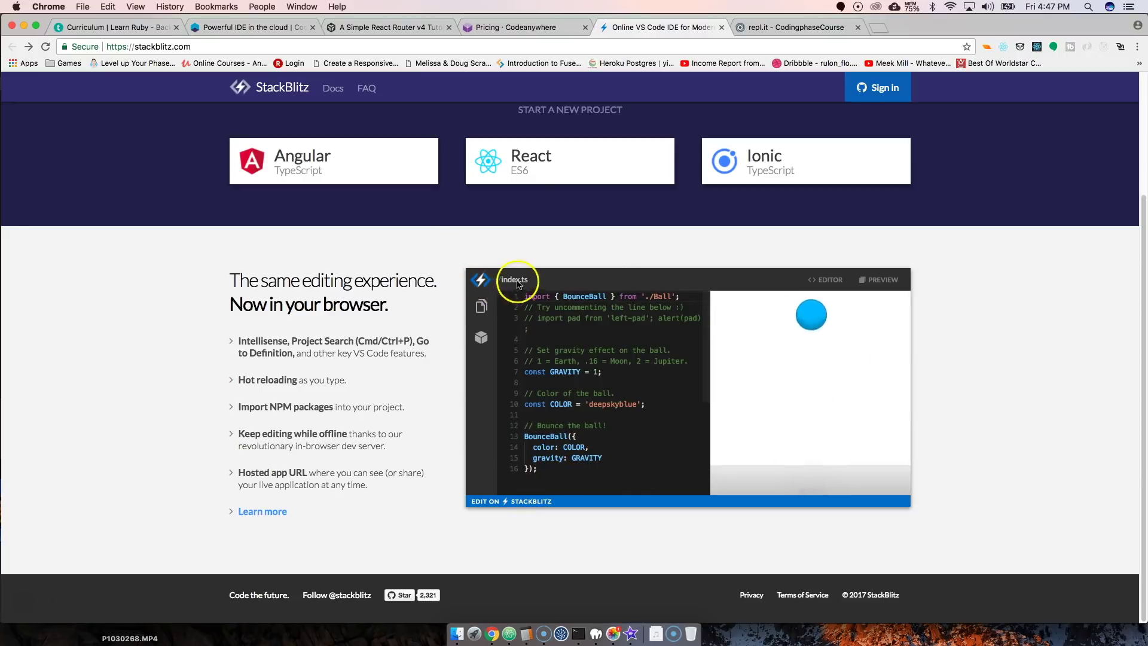
pyautogui.click(837, 284)
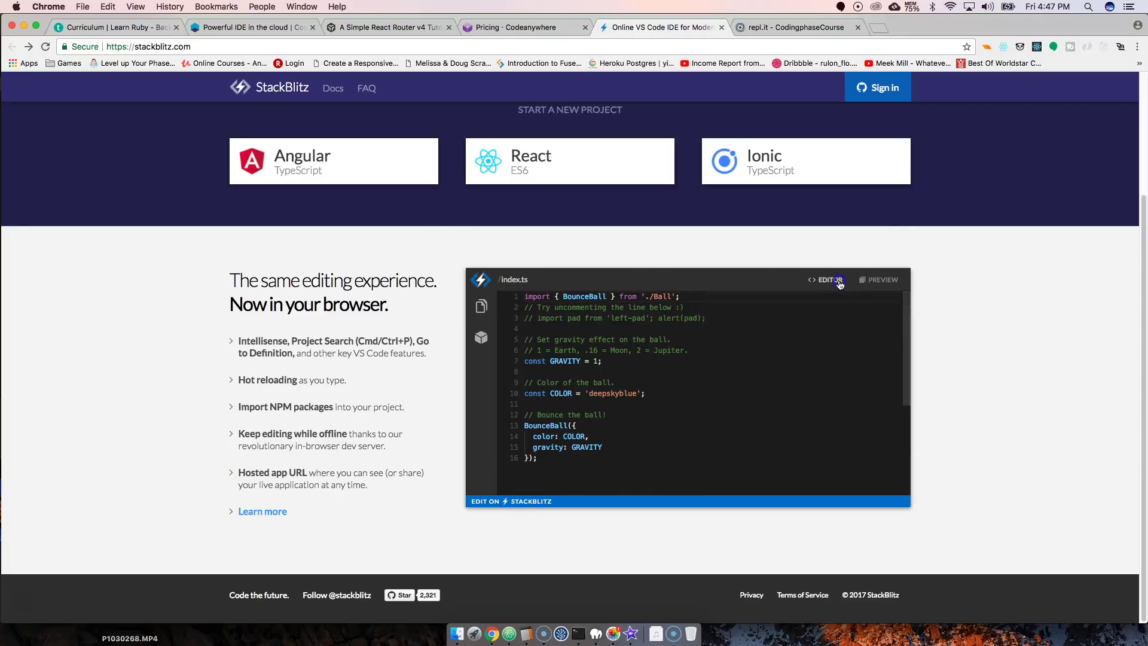
pyautogui.click(840, 283)
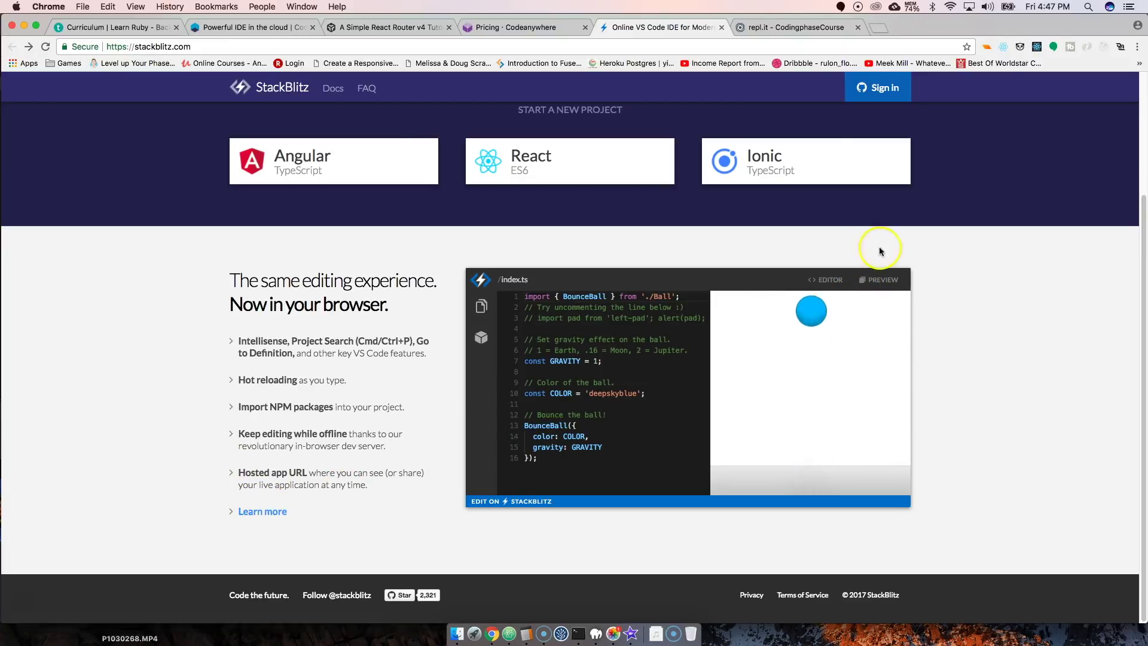
pyautogui.click(835, 279)
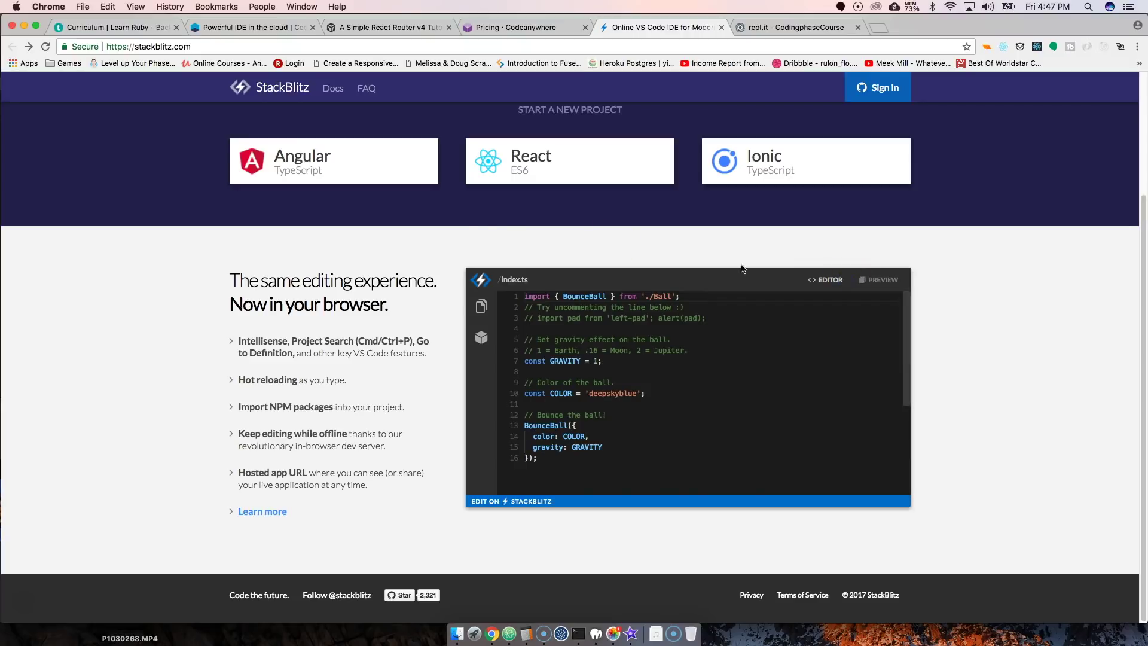
pyautogui.click(861, 281)
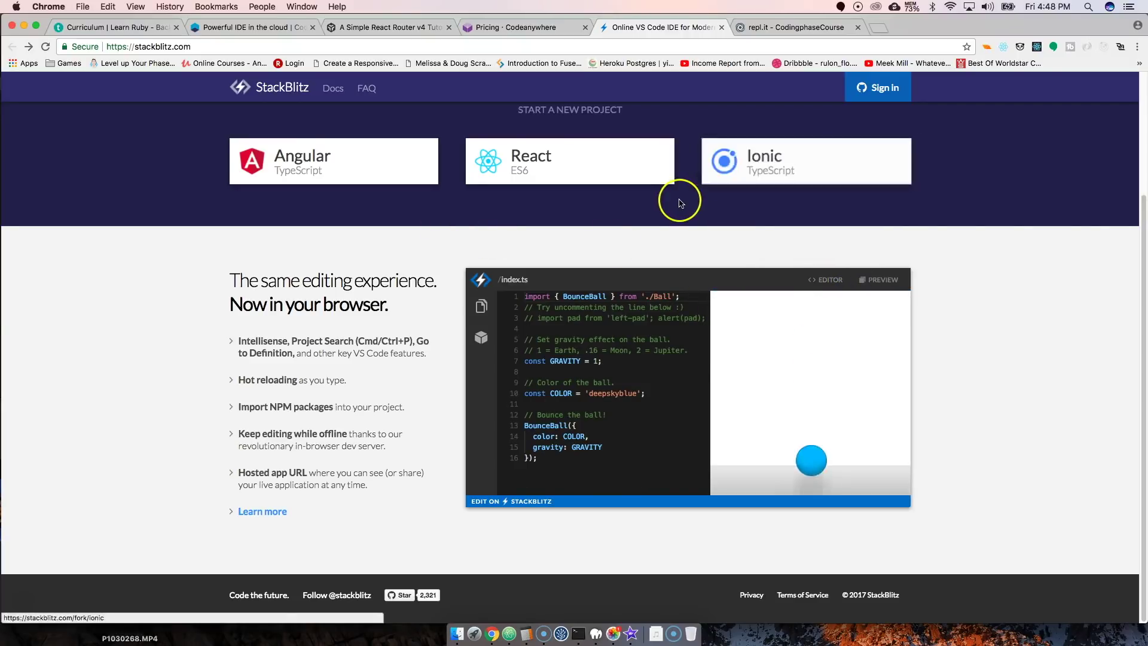
# - Create a new React starter project, then switch to the CodingphaseCourse repl
pyautogui.scroll(3, 679, 202)
pyautogui.click(554, 327)
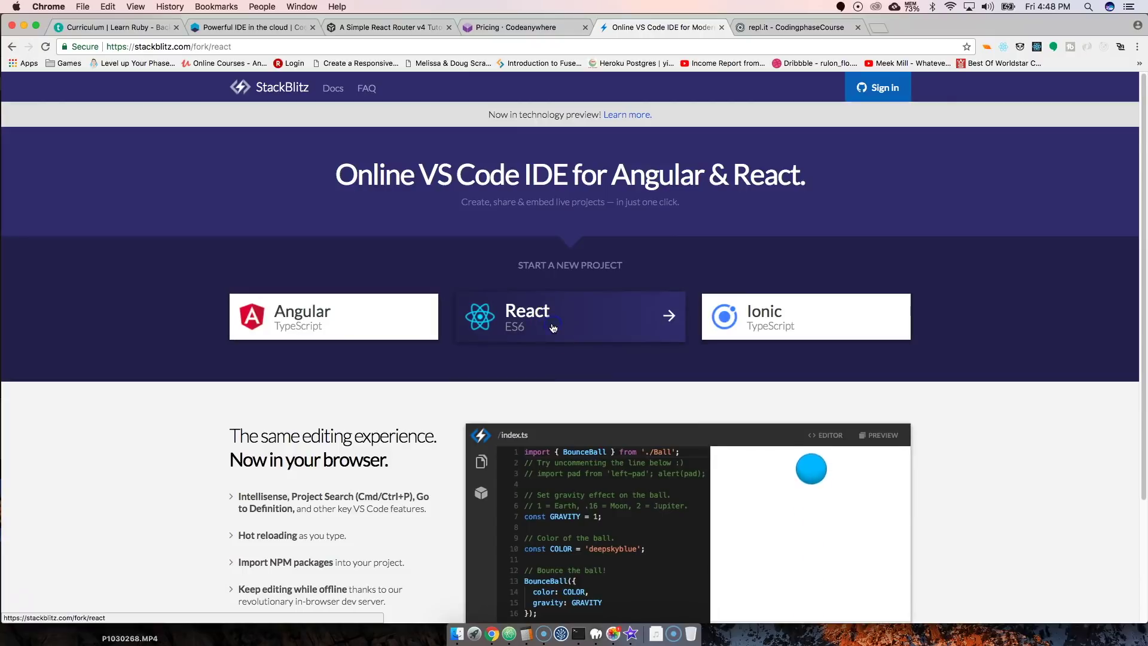
pyautogui.click(333, 201)
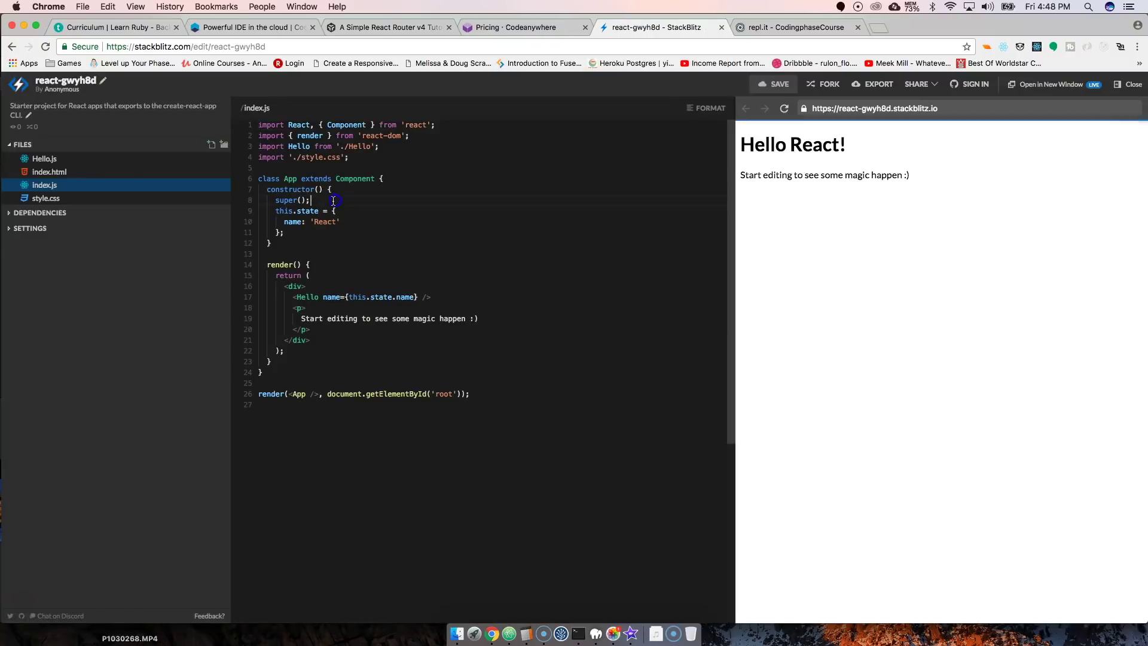
pyautogui.click(805, 31)
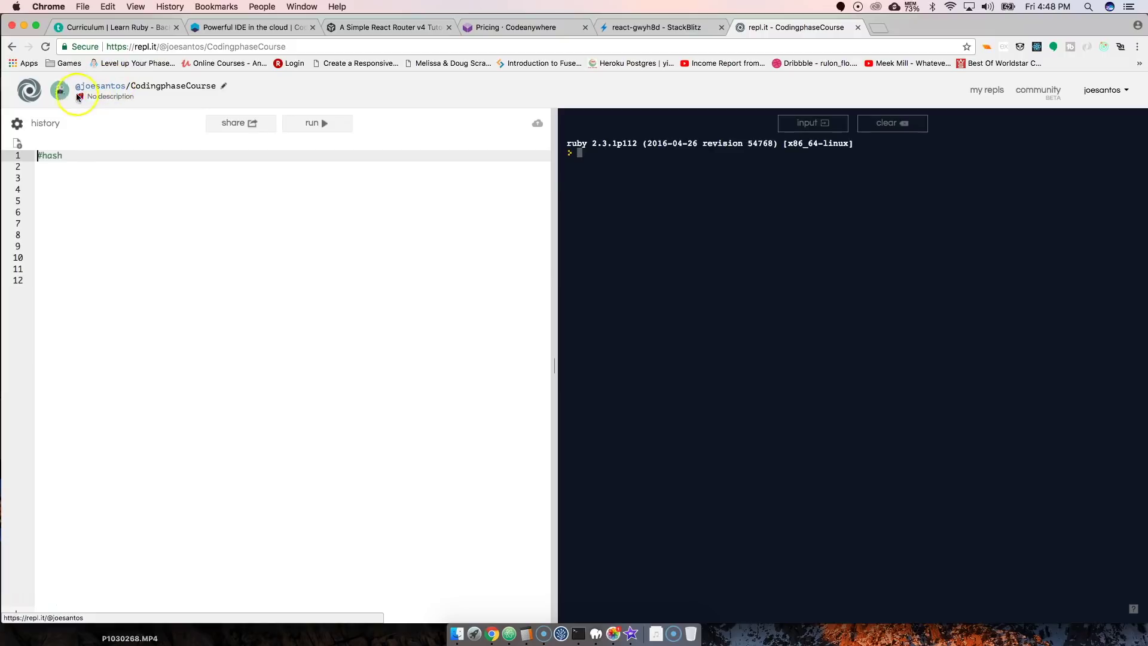
# - Place the caret on lines 5 and 4 of the repl, then go to the My Repls list
pyautogui.click(216, 200)
pyautogui.click(175, 188)
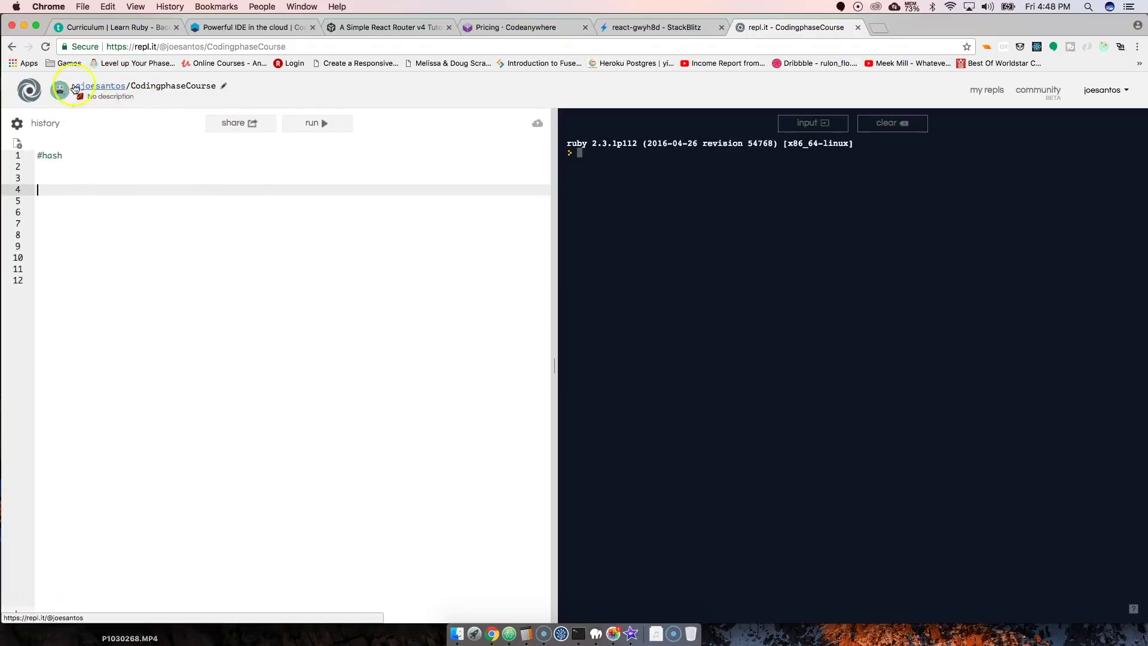
pyautogui.click(37, 91)
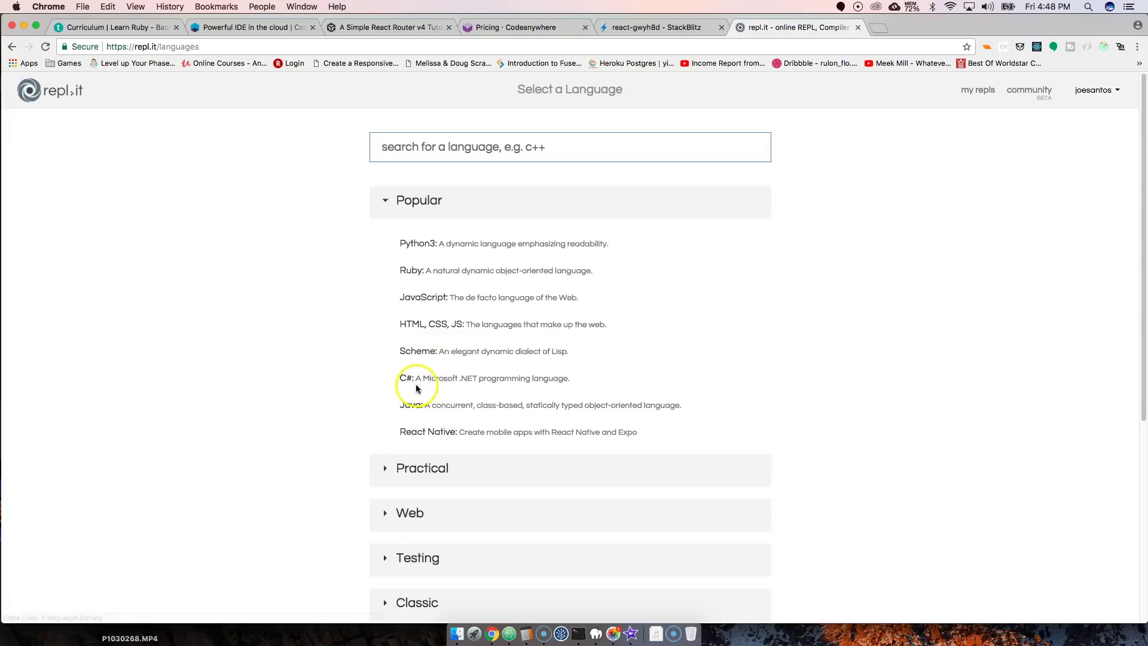
# - Expand the Practical and Web language categories while scrolling down the list
pyautogui.click(441, 468)
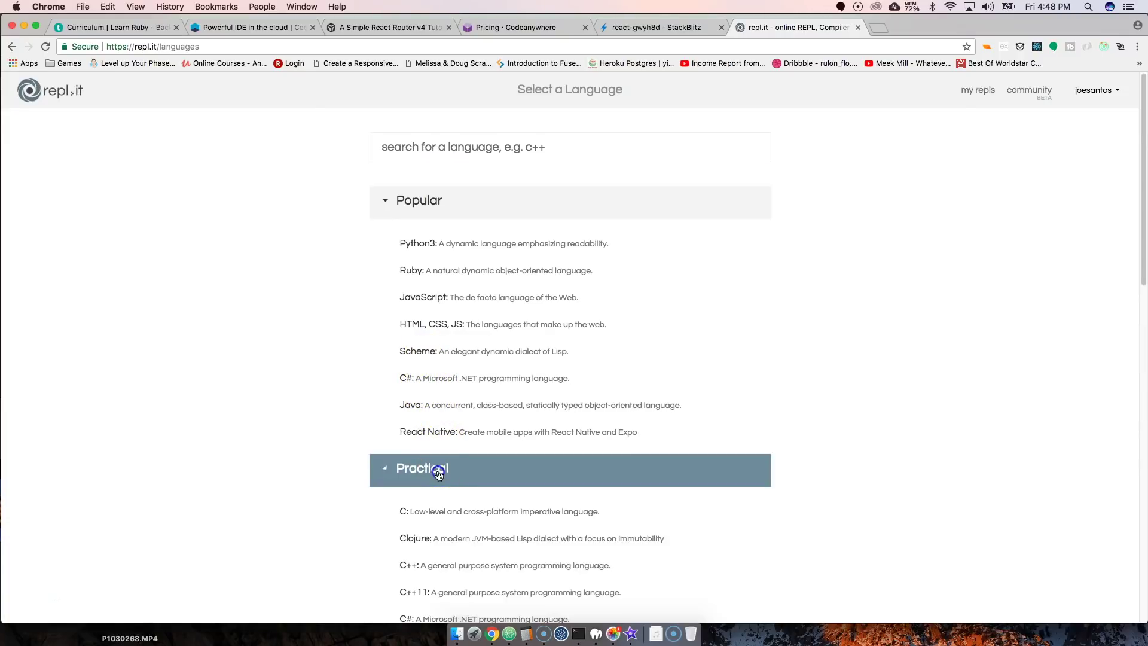
pyautogui.scroll(-3, 441, 472)
pyautogui.scroll(-2, 431, 376)
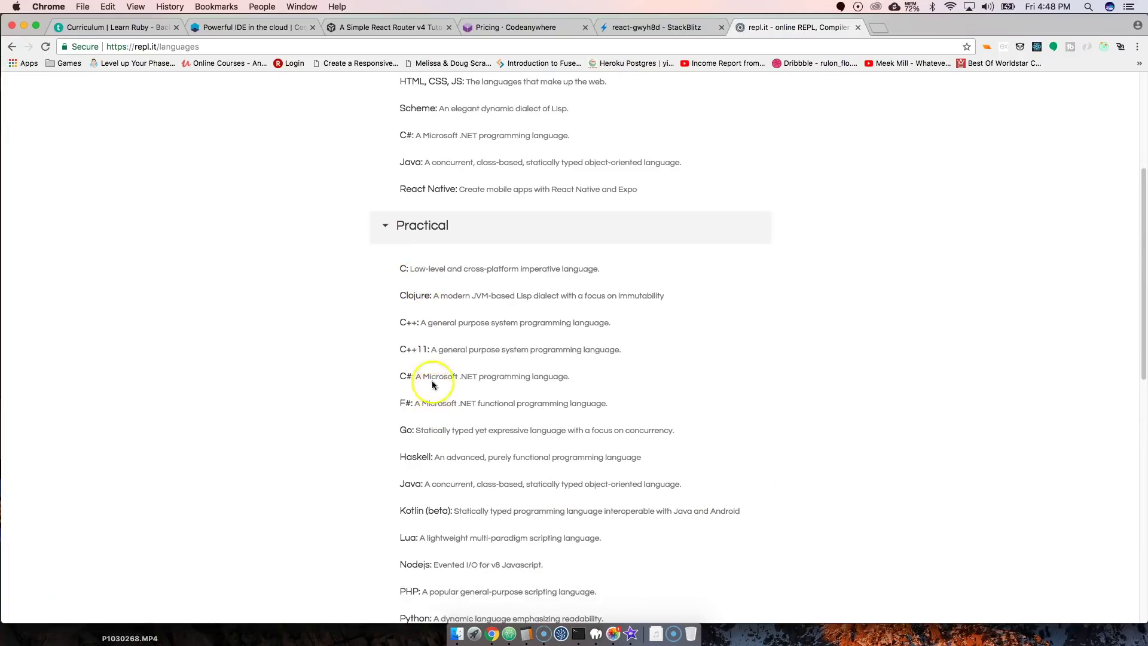
pyautogui.scroll(-1, 432, 389)
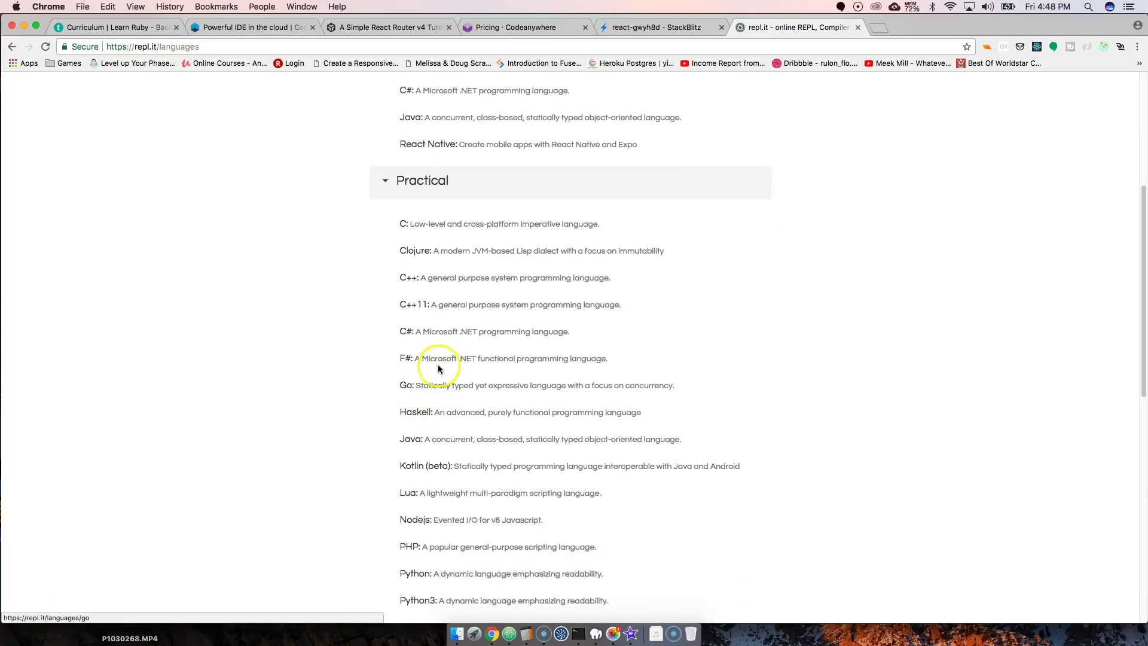
pyautogui.scroll(-1, 437, 371)
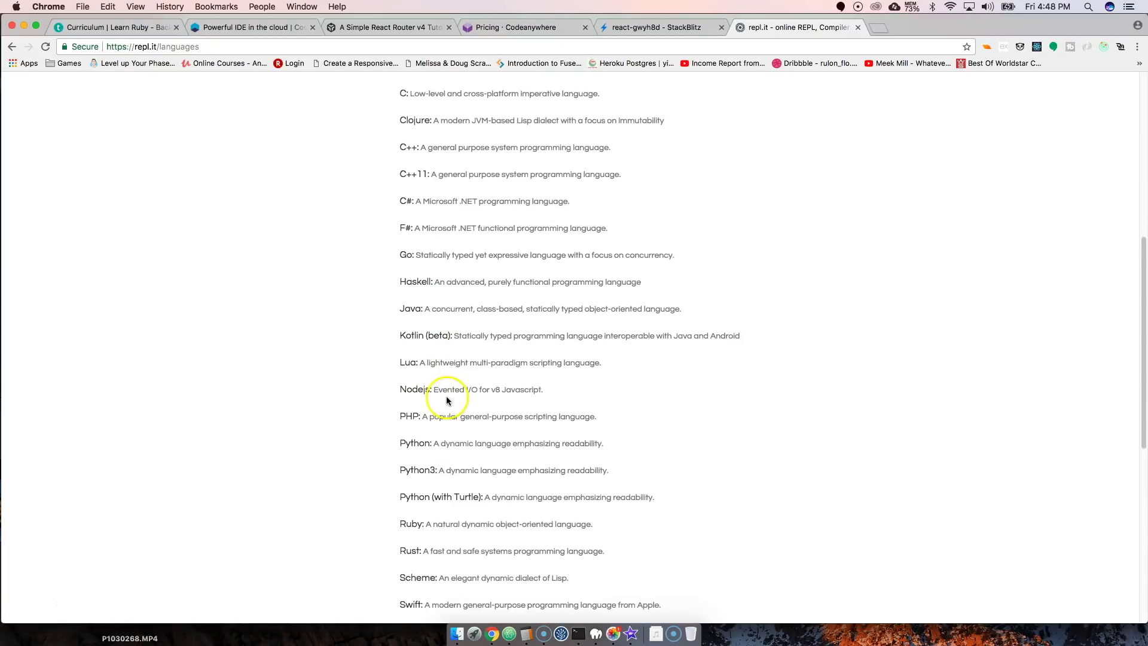
pyautogui.scroll(-2, 442, 413)
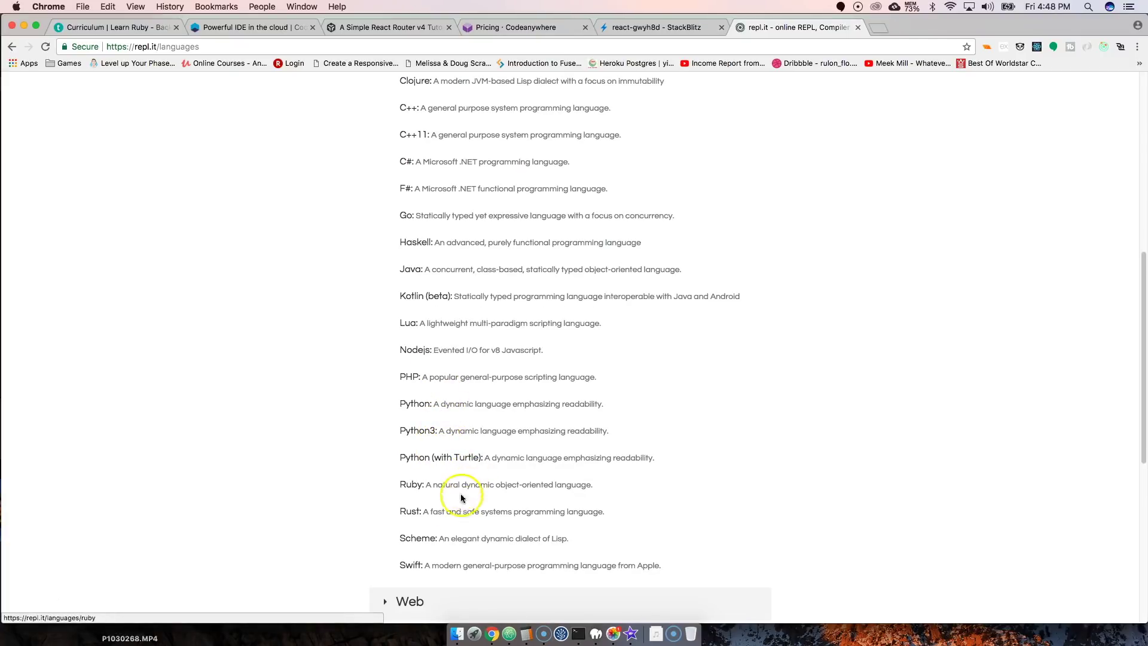
pyautogui.scroll(-1, 457, 527)
pyautogui.click(456, 574)
pyautogui.scroll(-3, 460, 538)
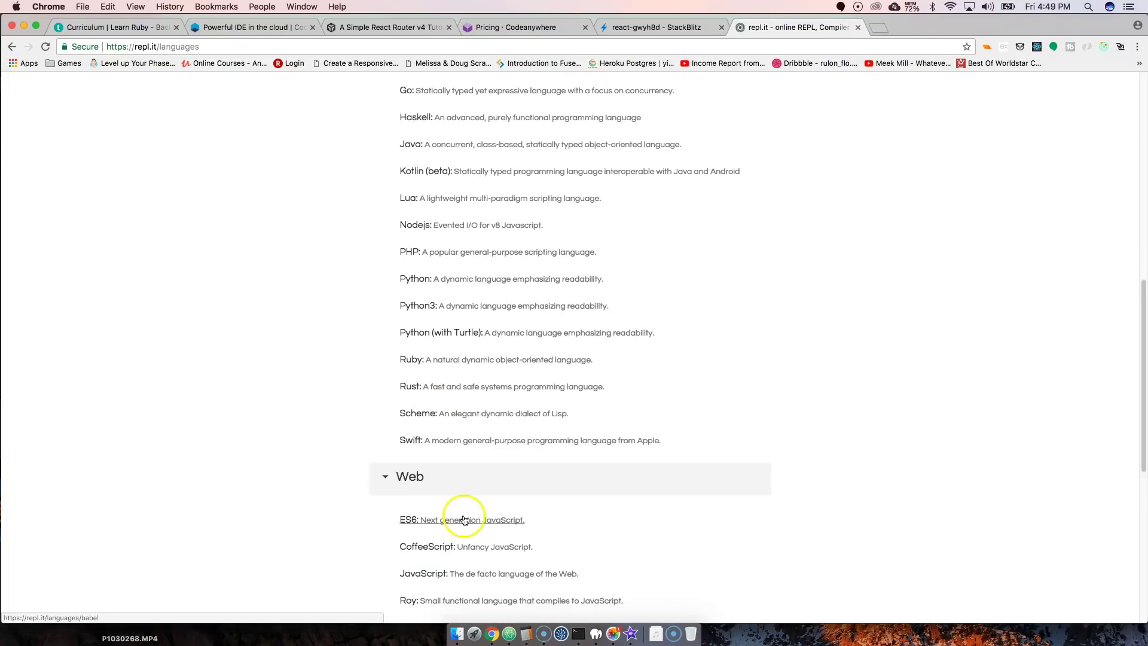
pyautogui.scroll(-1, 466, 520)
pyautogui.scroll(-4, 474, 514)
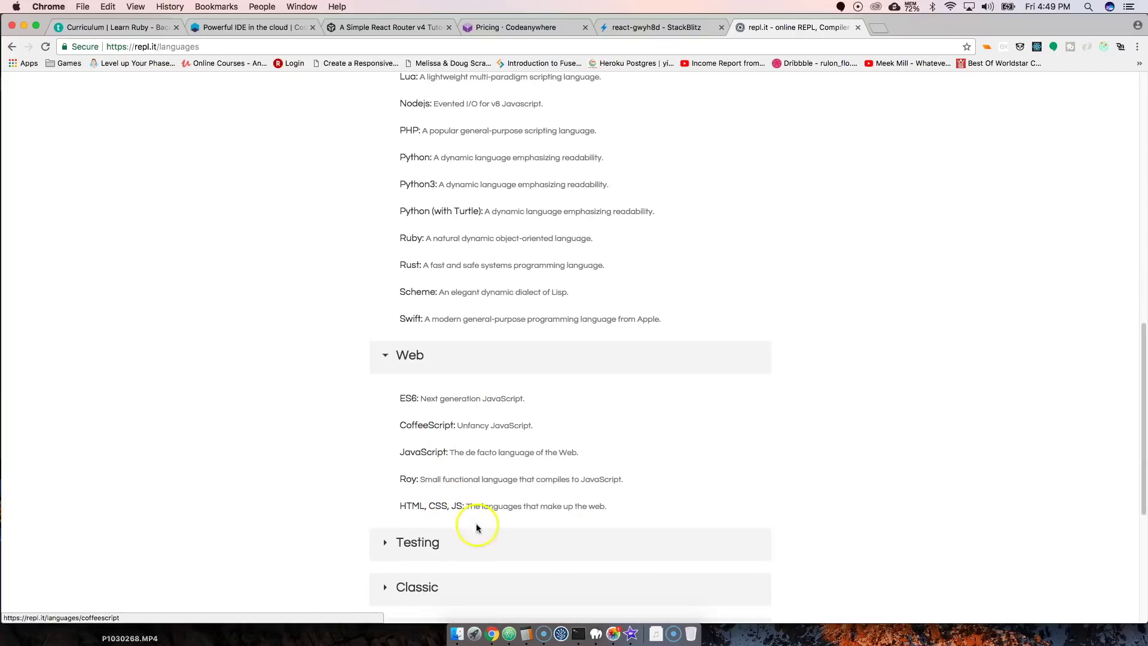
pyautogui.scroll(-3, 469, 526)
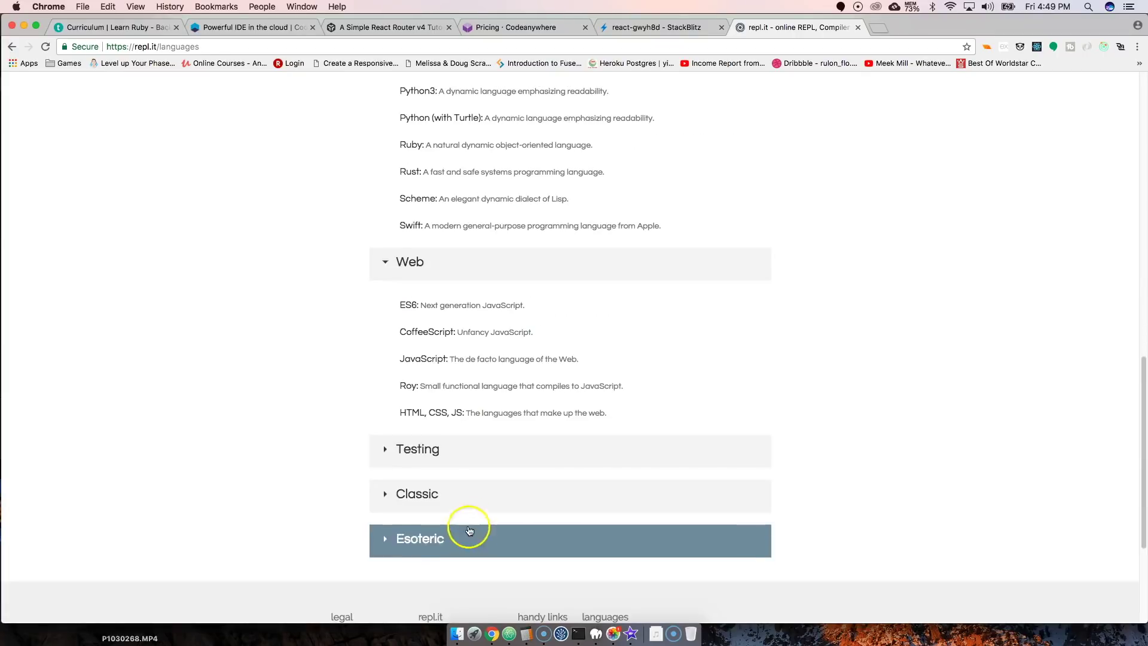
# - Expand the Testing, Classic and Esoteric groups down to Unlambda, then scroll back up
pyautogui.click(464, 456)
pyautogui.click(465, 459)
pyautogui.click(465, 463)
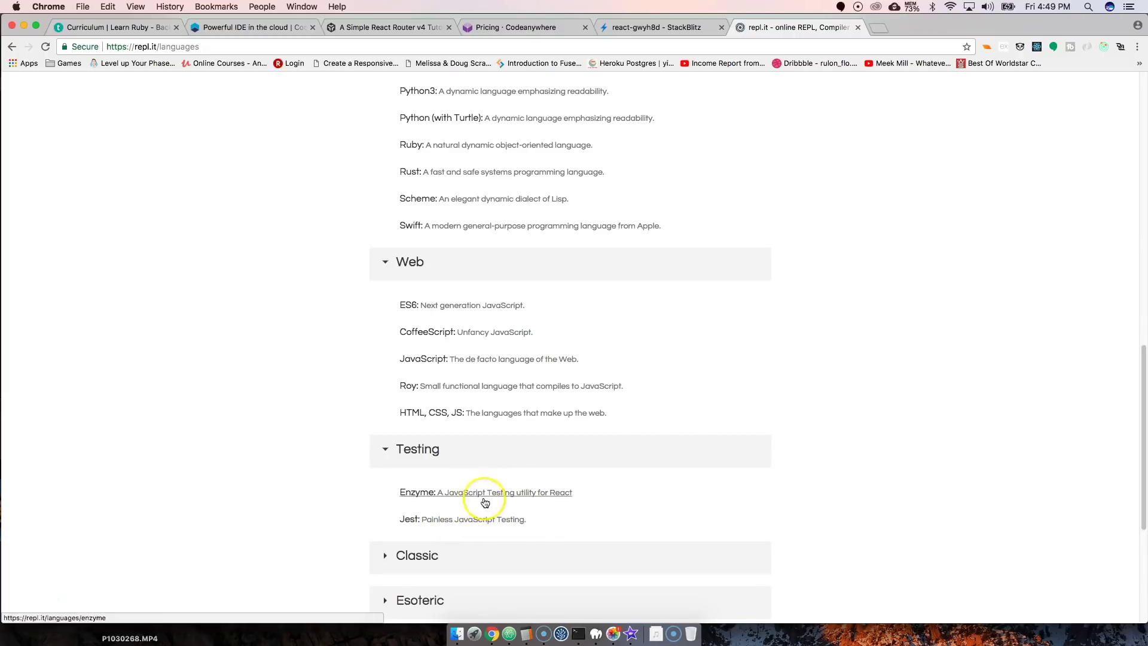
pyautogui.click(479, 556)
pyautogui.scroll(-3, 478, 538)
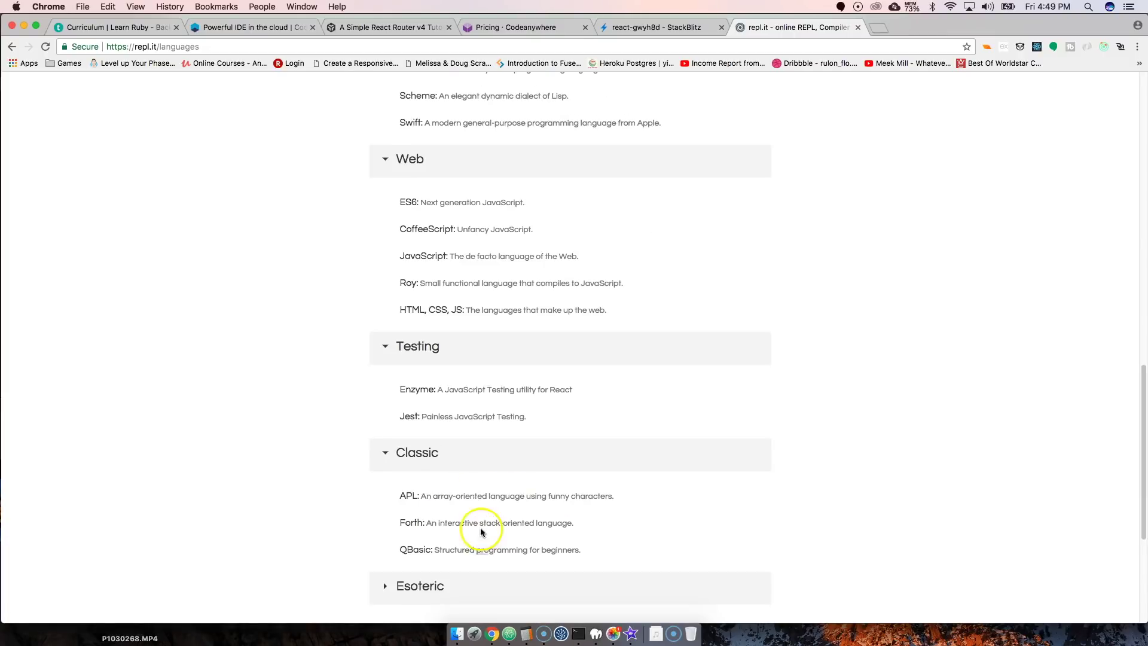
pyautogui.click(448, 574)
pyautogui.scroll(-5, 479, 508)
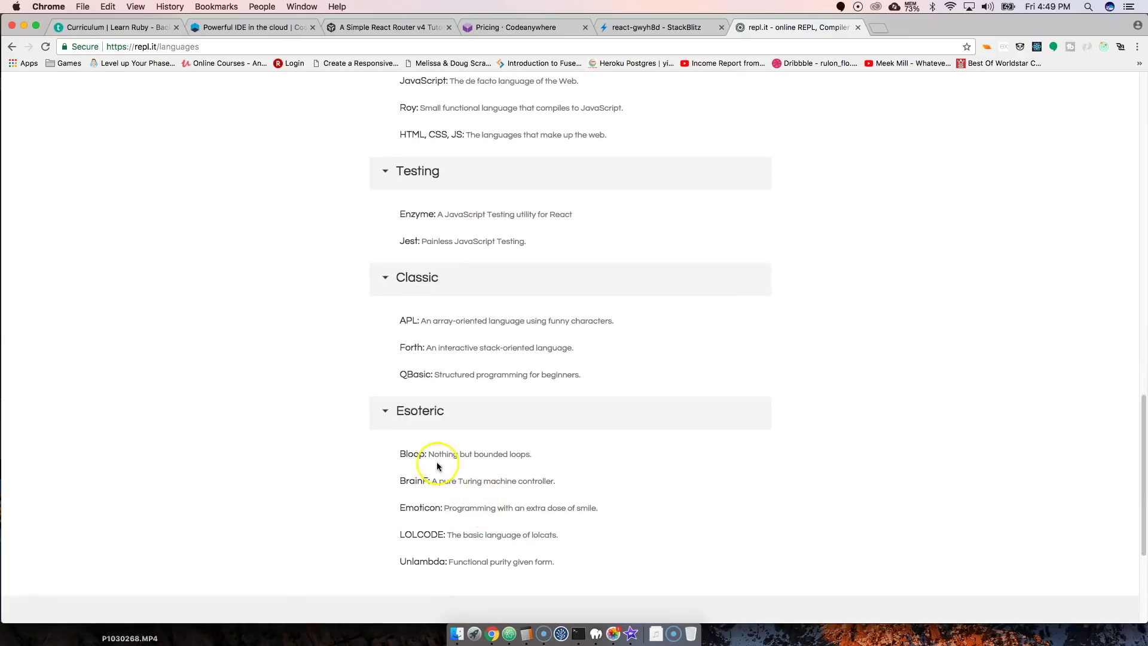
pyautogui.scroll(3, 573, 386)
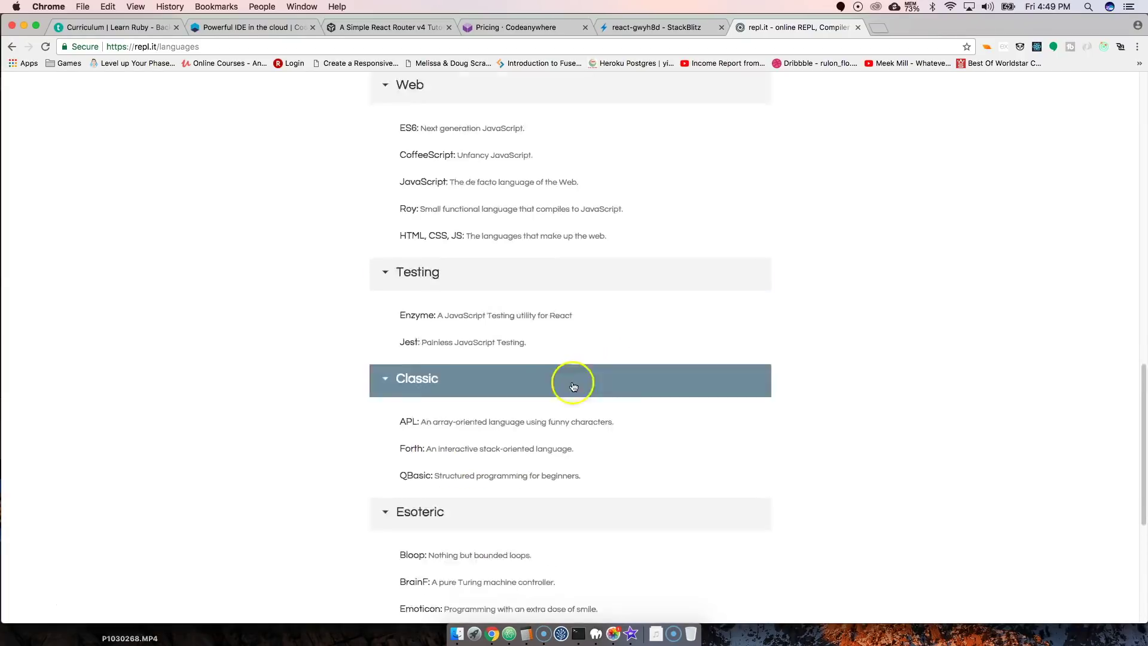
pyautogui.scroll(10, 573, 383)
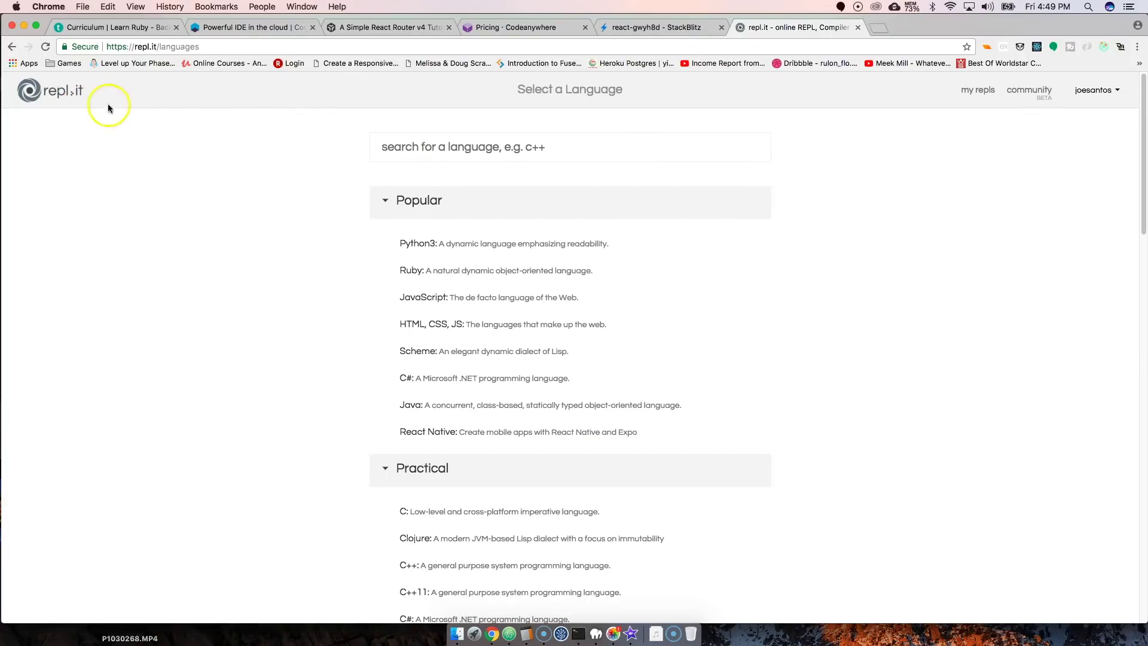
pyautogui.click(266, 27)
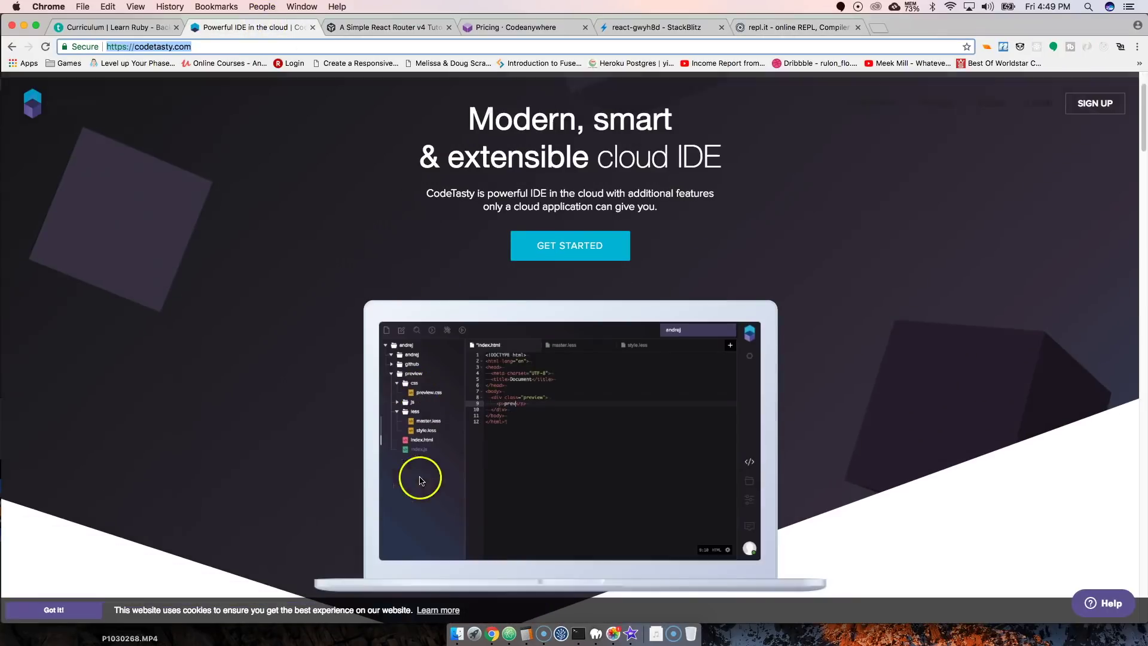
pyautogui.click(372, 27)
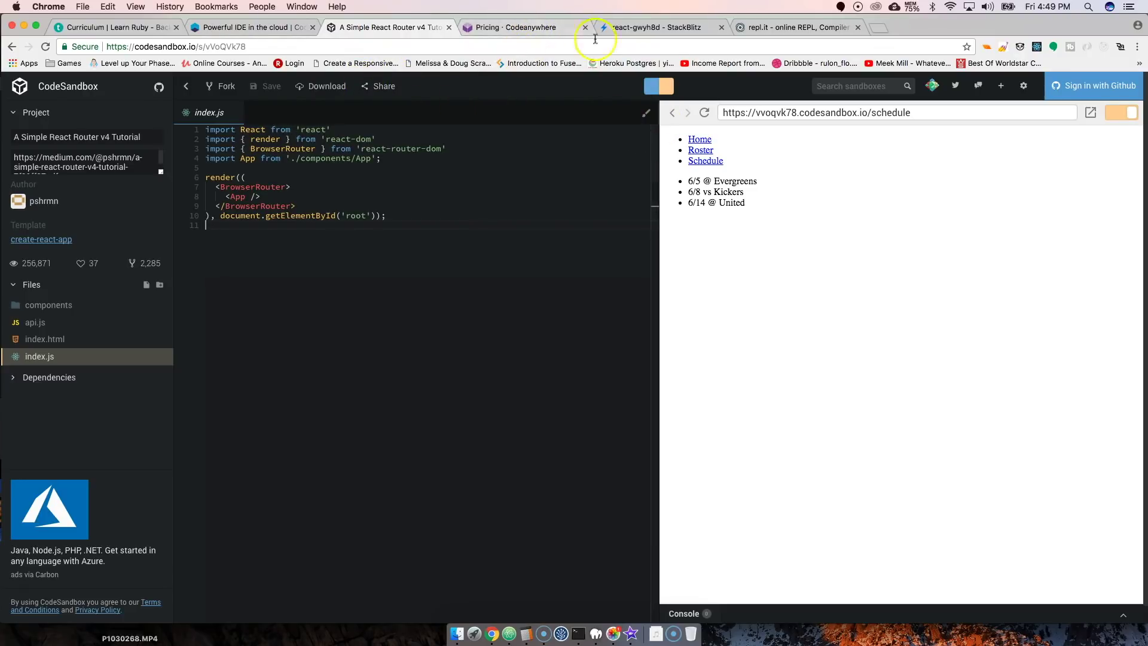
pyautogui.click(838, 27)
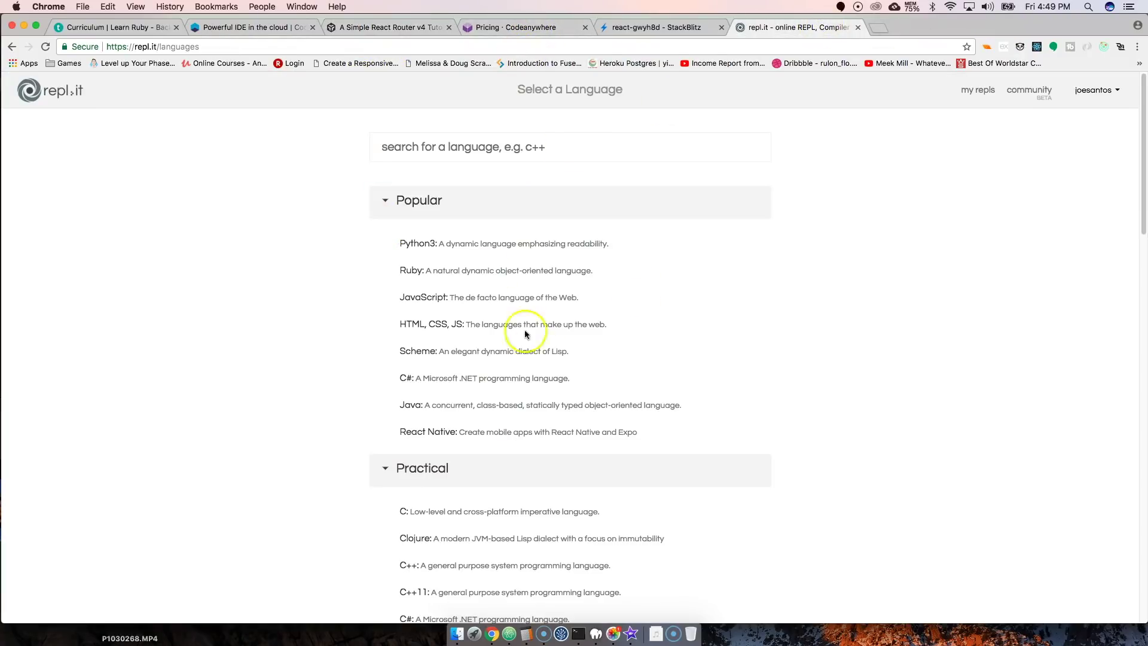
# - Start a new Ruby repl and write an empty 100.times do … end loop
pyautogui.click(488, 271)
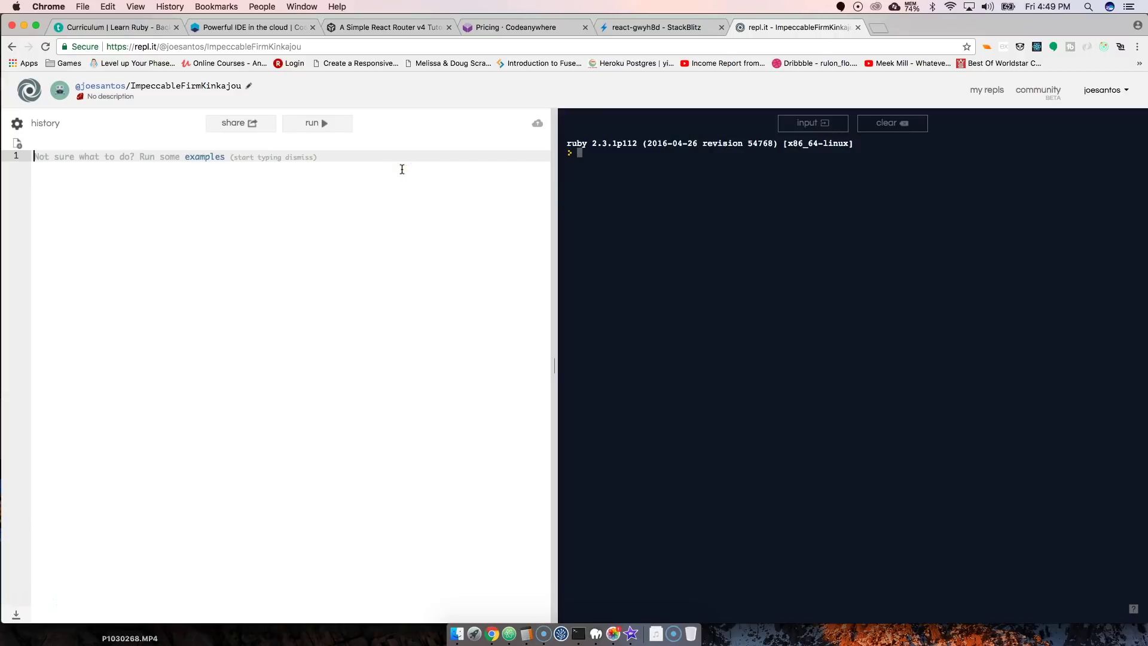
pyautogui.write('190')
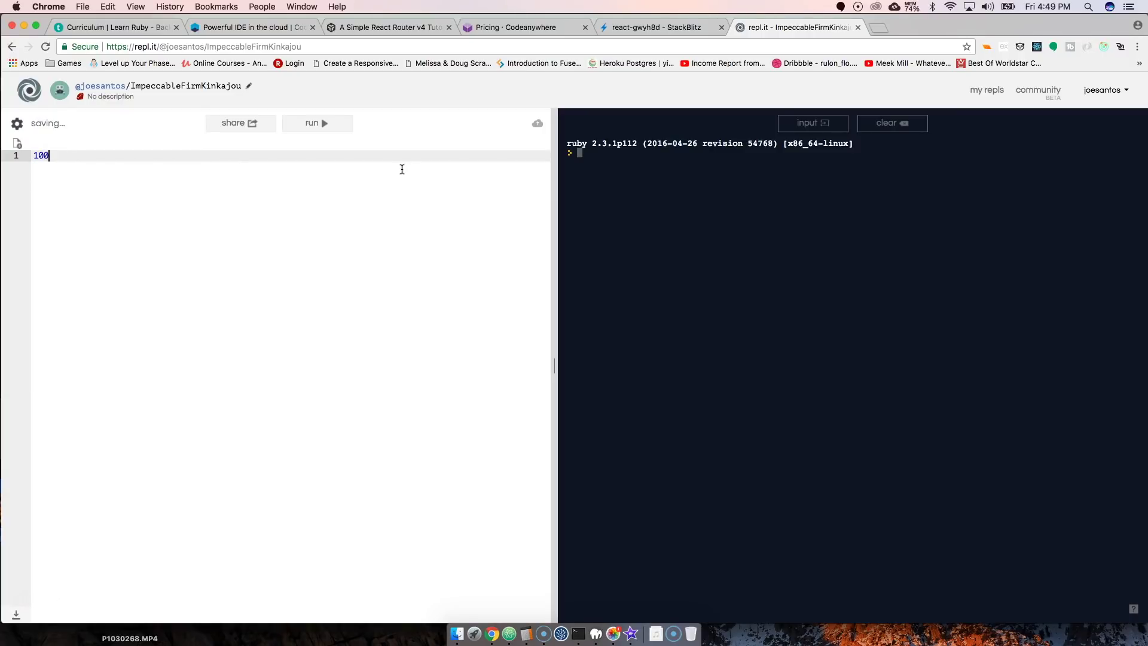
pyautogui.write('.time')
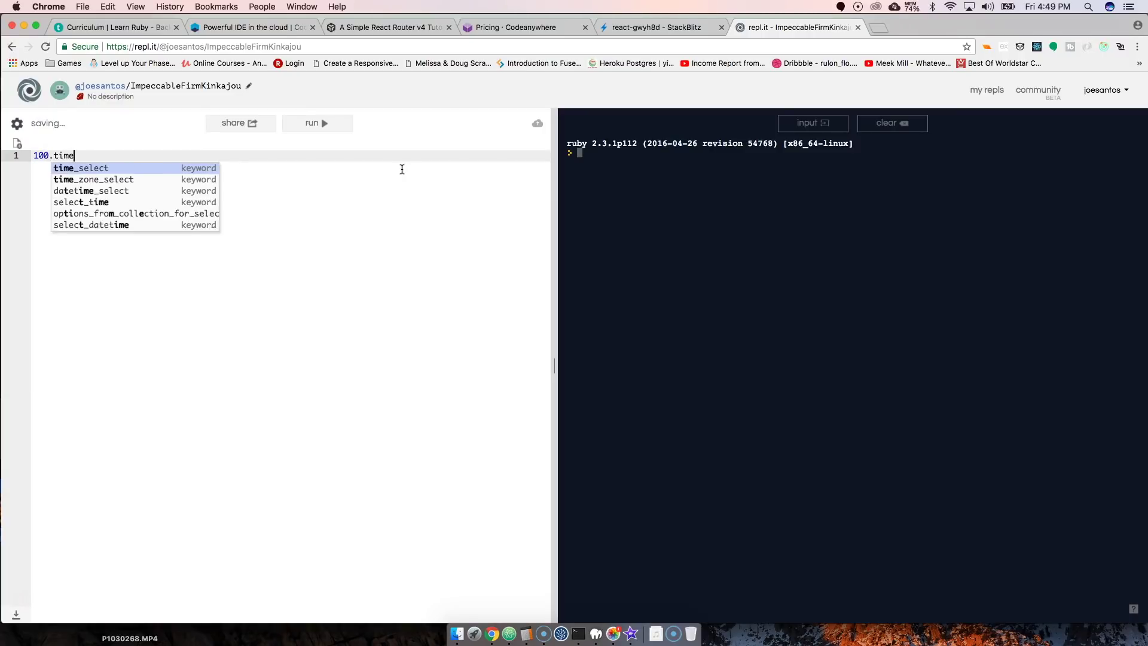
pyautogui.write('s do')
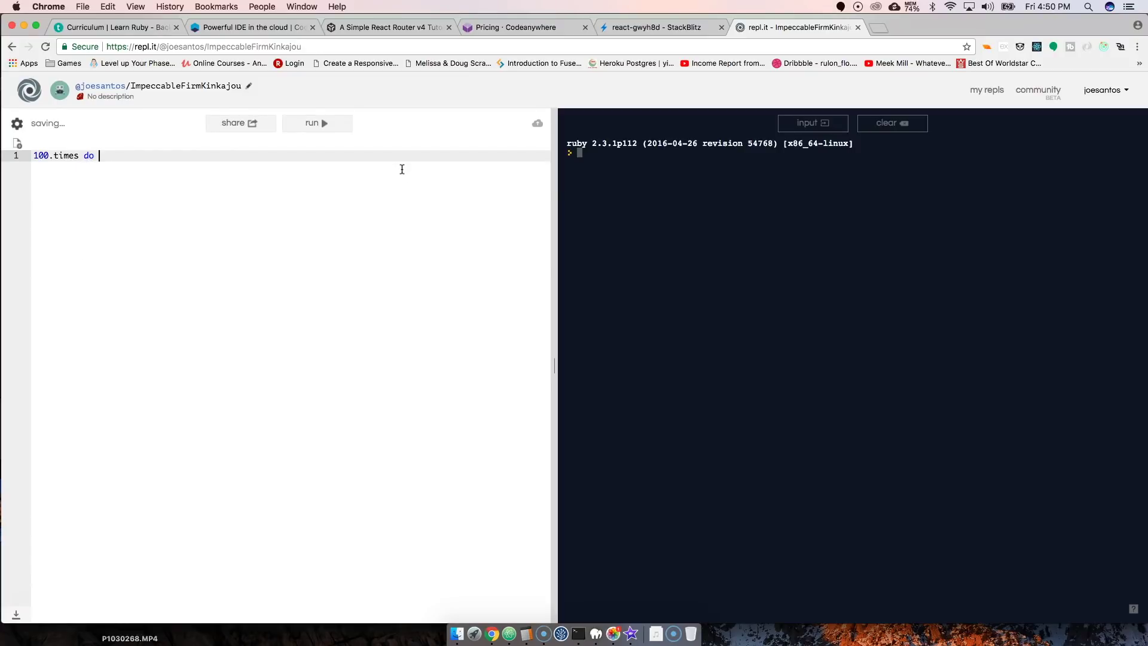
pyautogui.press('Return')
pyautogui.press('Return')
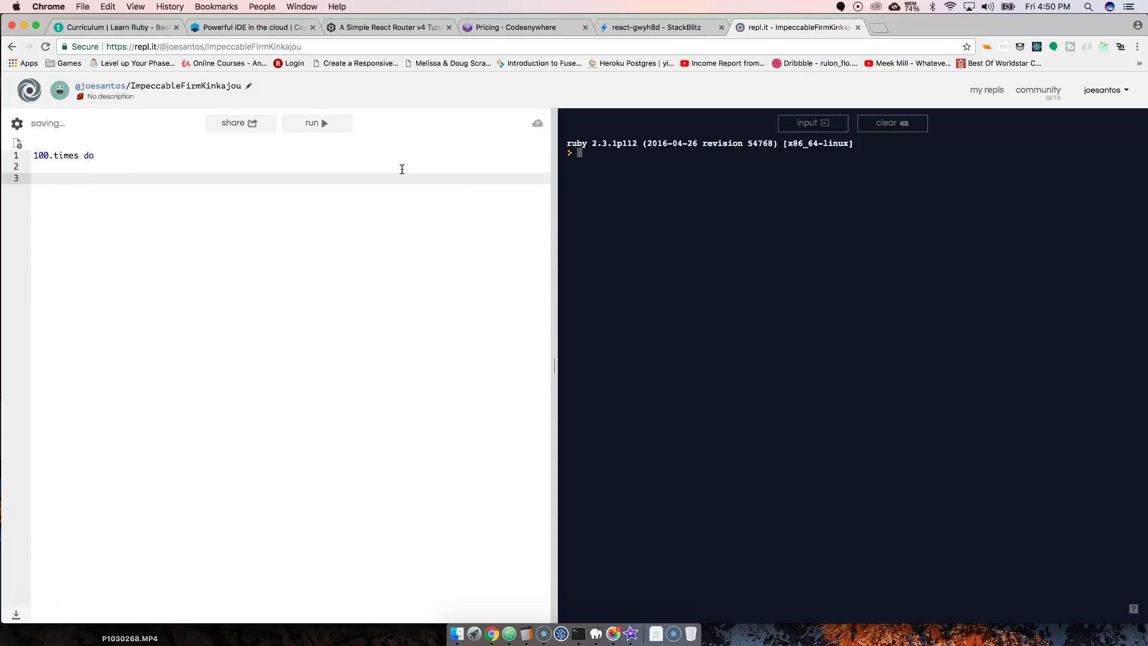
pyautogui.write('end')
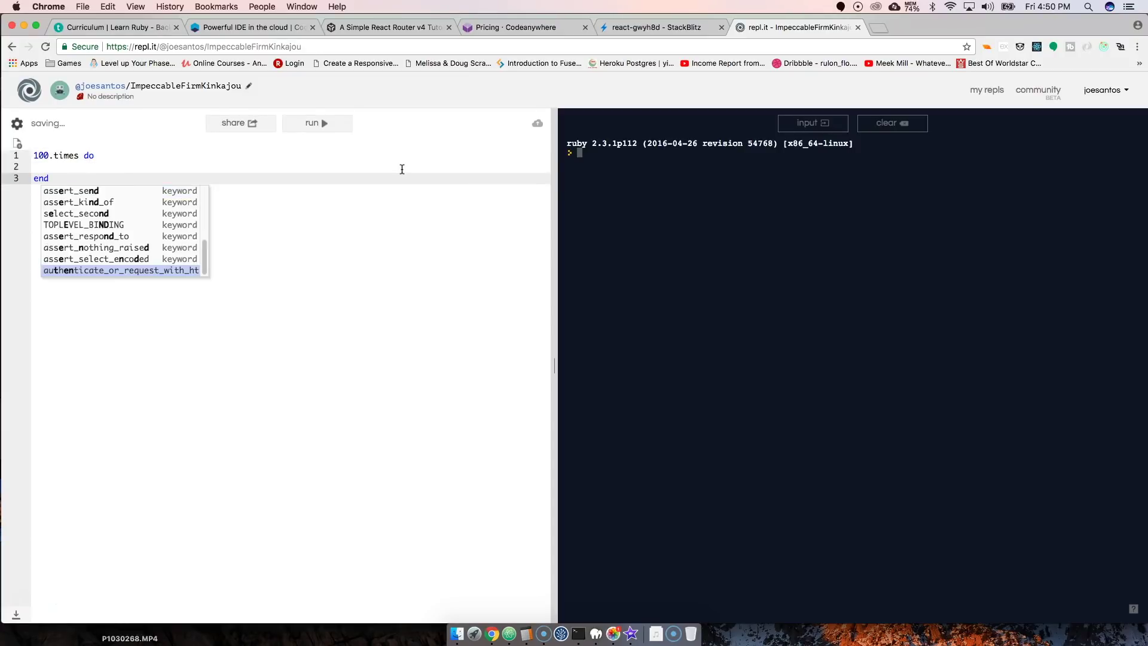
# - Fill the loop body with puts "WHATS GOOD CODINGPHASE SUBS"
pyautogui.click(324, 166)
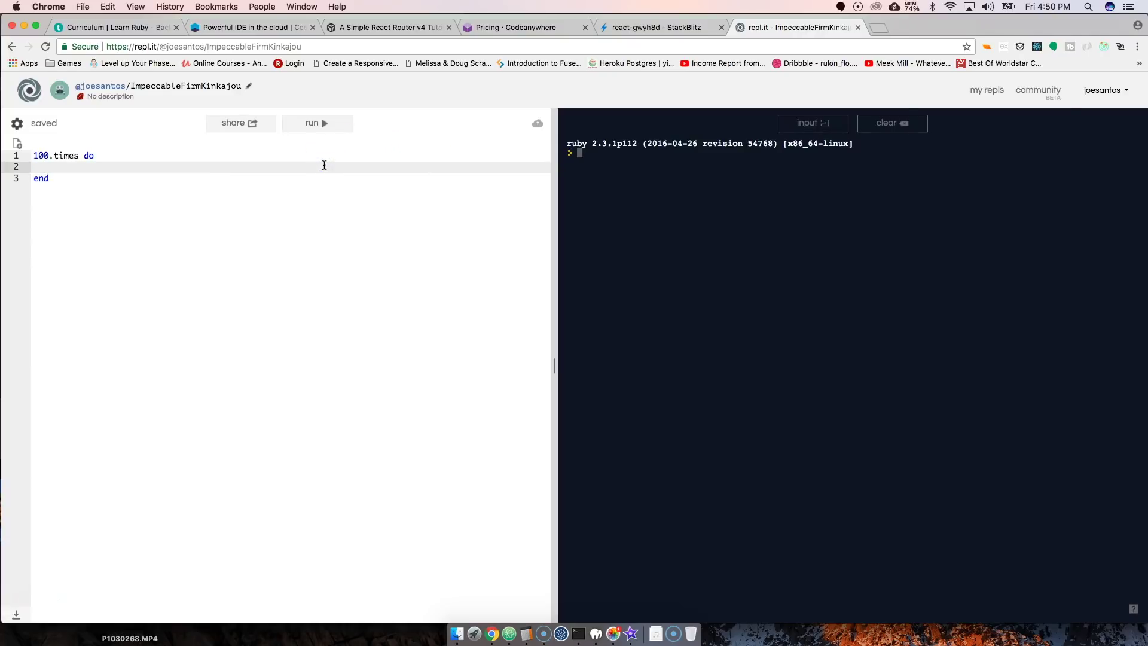
pyautogui.write('puts "WHATS GO')
pyautogui.press('Escape')
pyautogui.write('OD CODINGP')
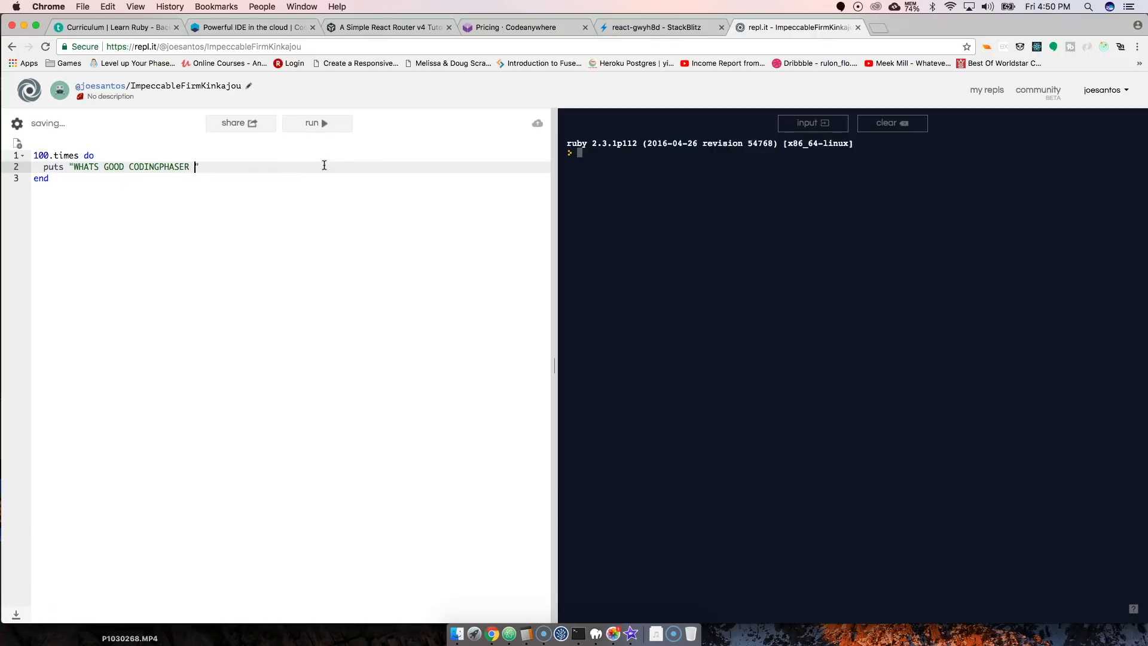
pyautogui.write('HASE SUBS')
# - Run the loop, scroll the console output to its top, and select all the code
pyautogui.click(315, 122)
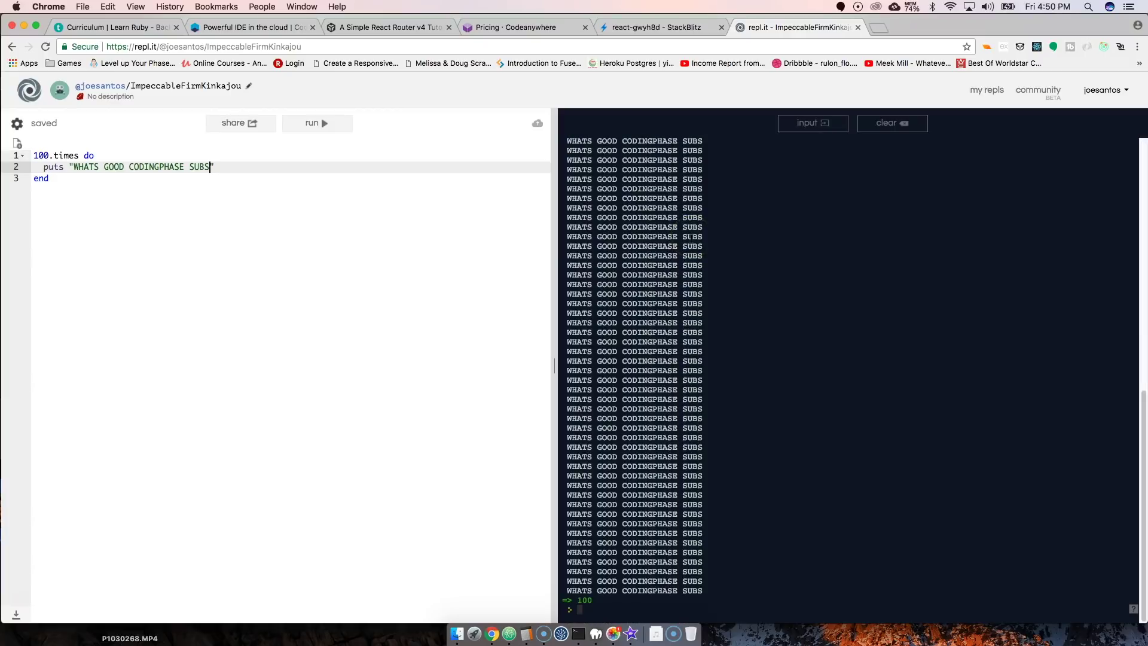
pyautogui.scroll(10, 680, 272)
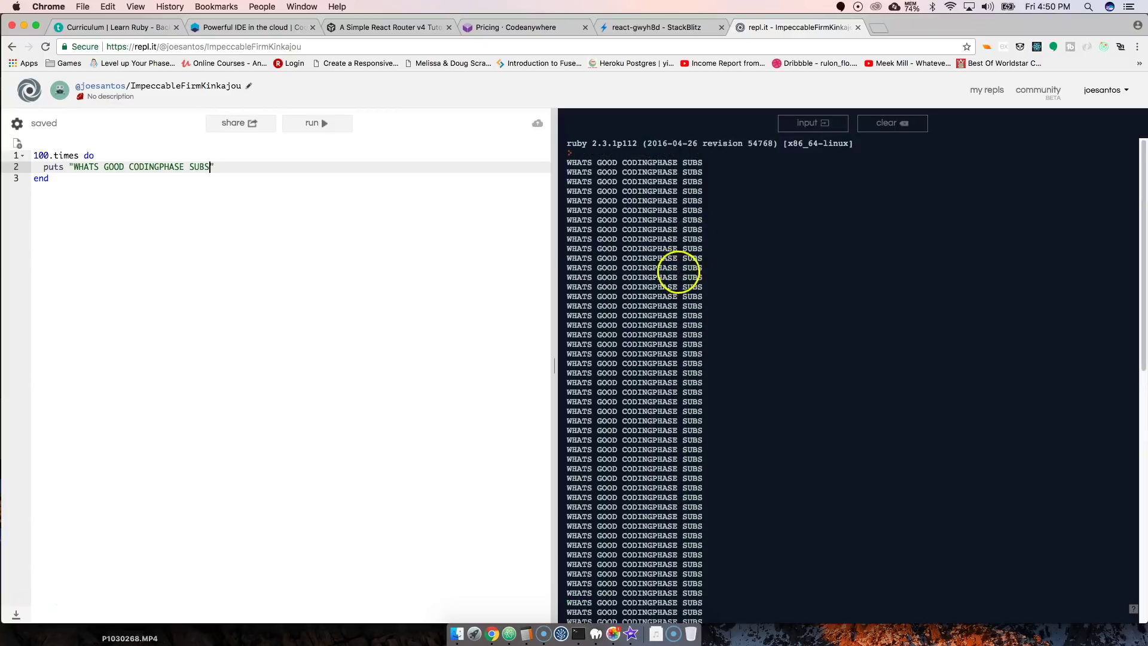
pyautogui.click(172, 187)
pyautogui.press('super+a')
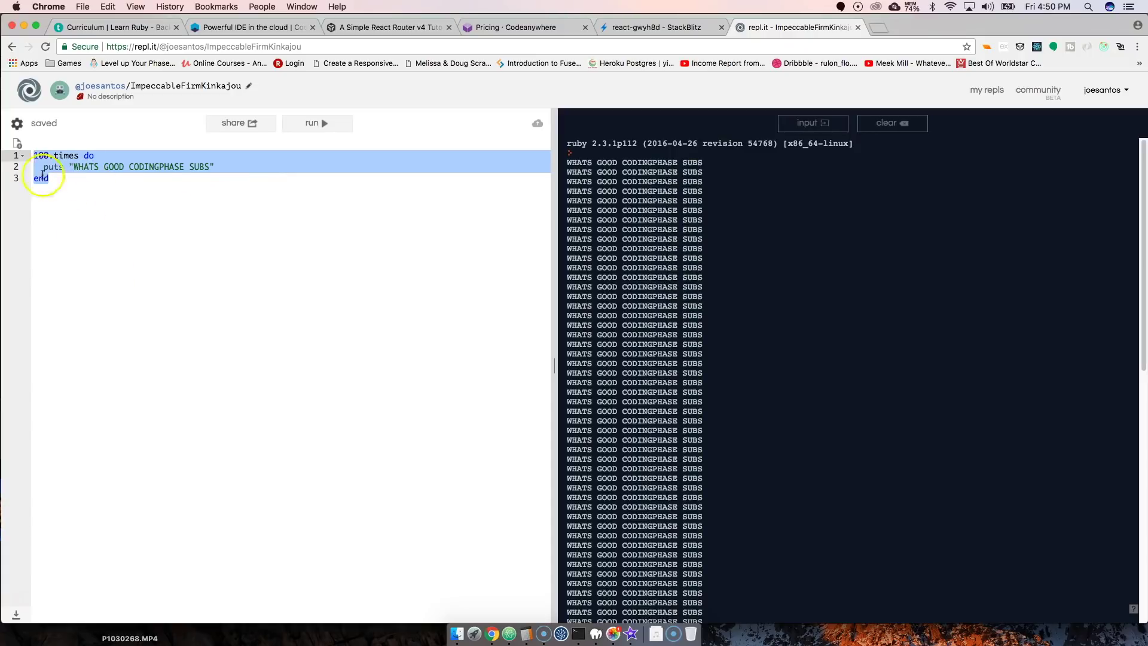
# - Begin adding a new file, cancel the Project Mode prompt, and reselect all the code
pyautogui.click(18, 142)
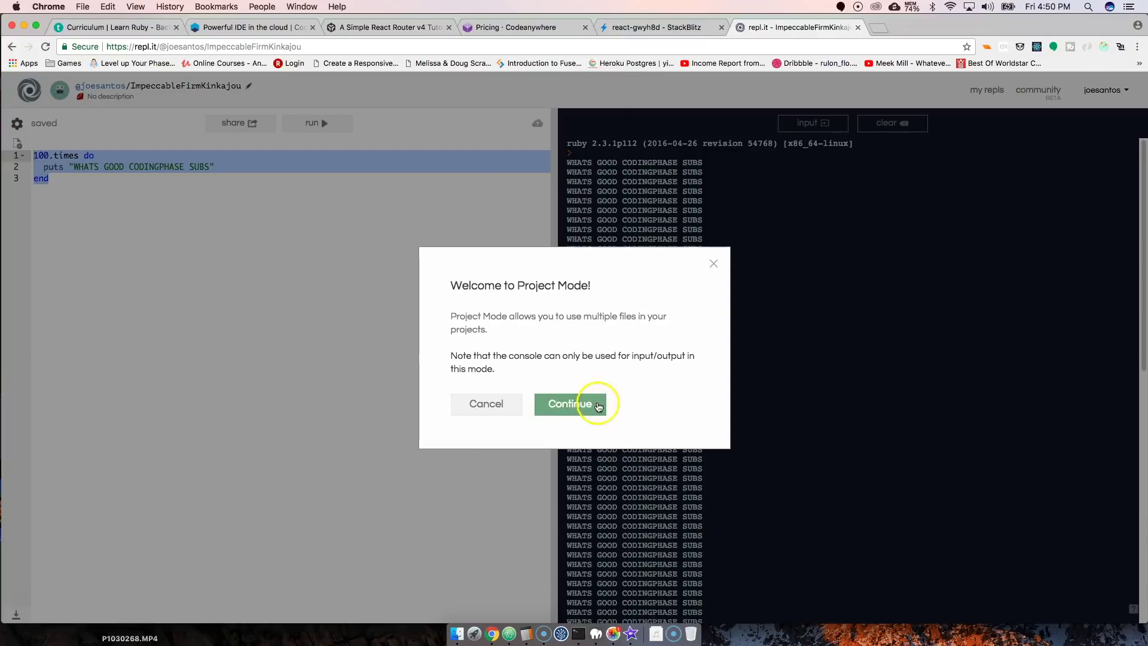
pyautogui.click(493, 403)
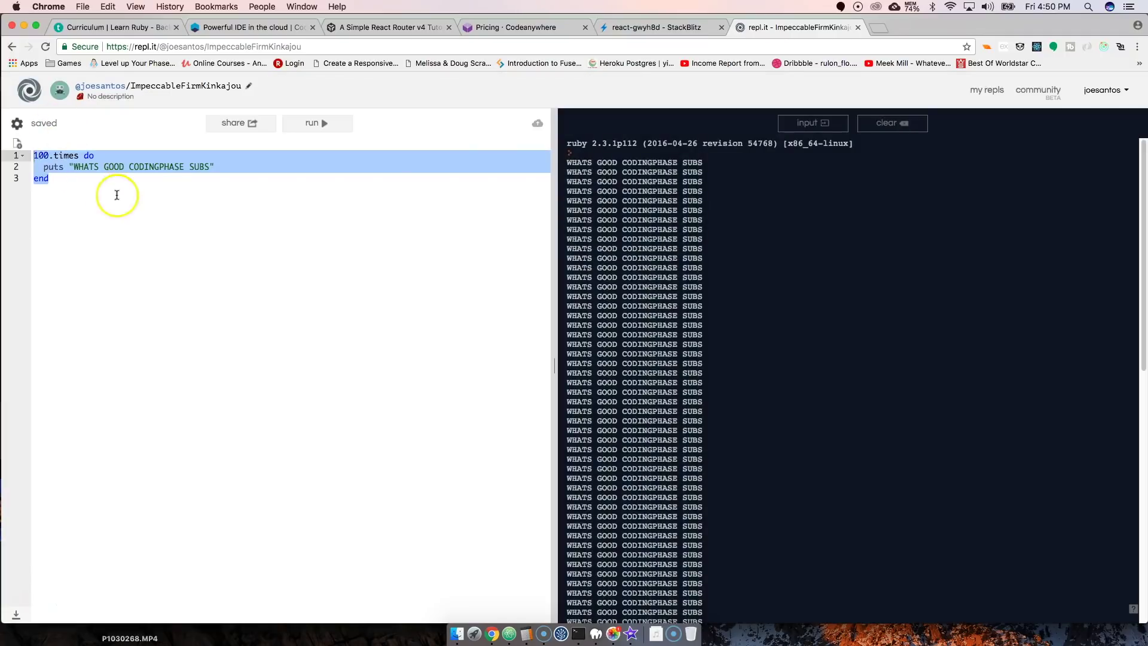
pyautogui.click(161, 170)
pyautogui.press('super+a')
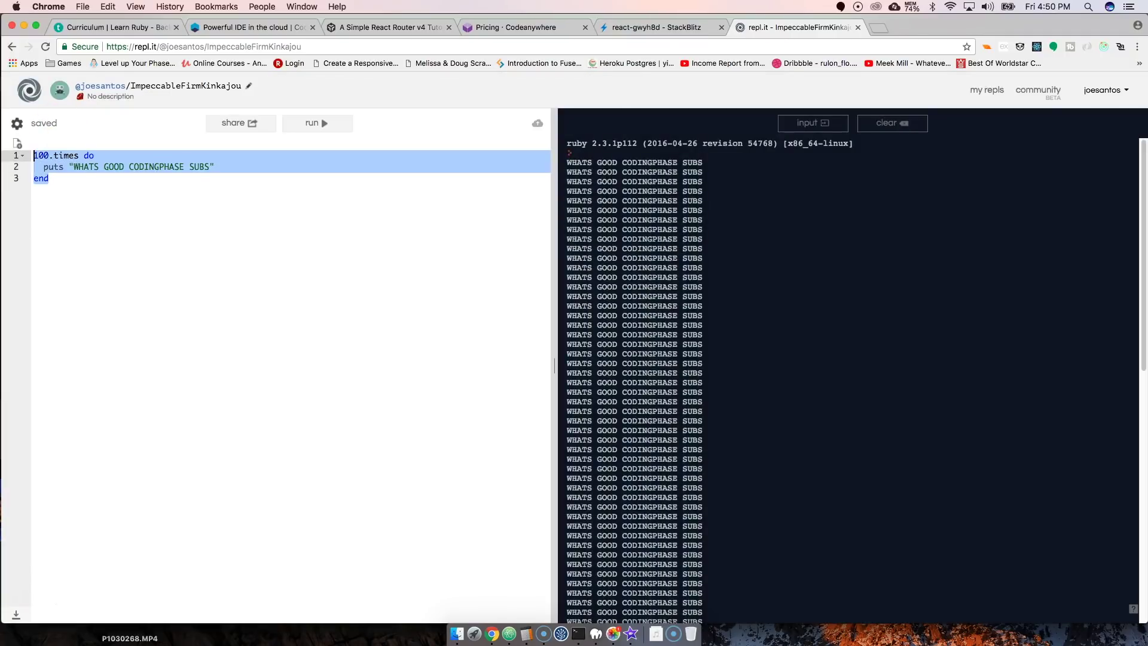